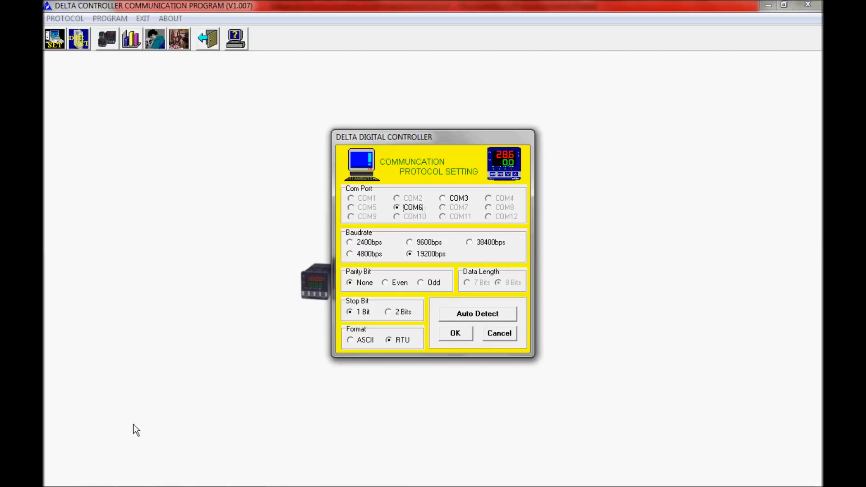
# - Check the RS-485 adapter's COM port number under Ports (COM & LPT) in Windows Device Manager, and return to the Delta communication program
pyautogui.moveTo(70, 484)
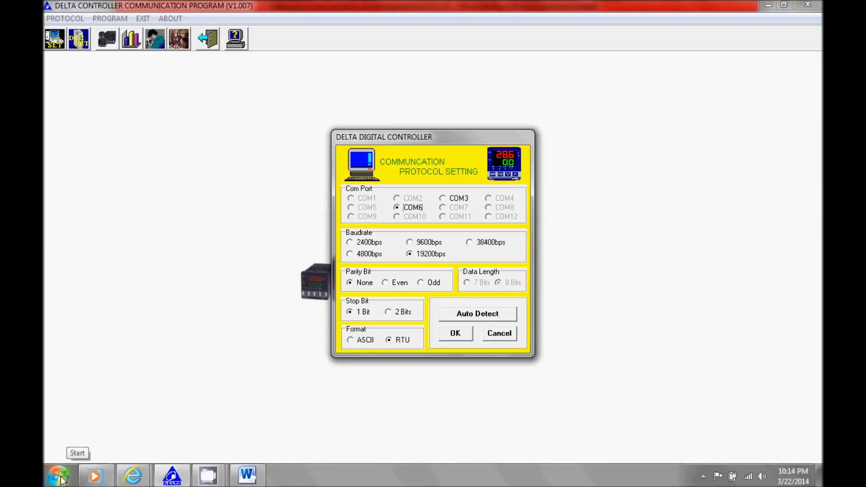
pyautogui.click(70, 484)
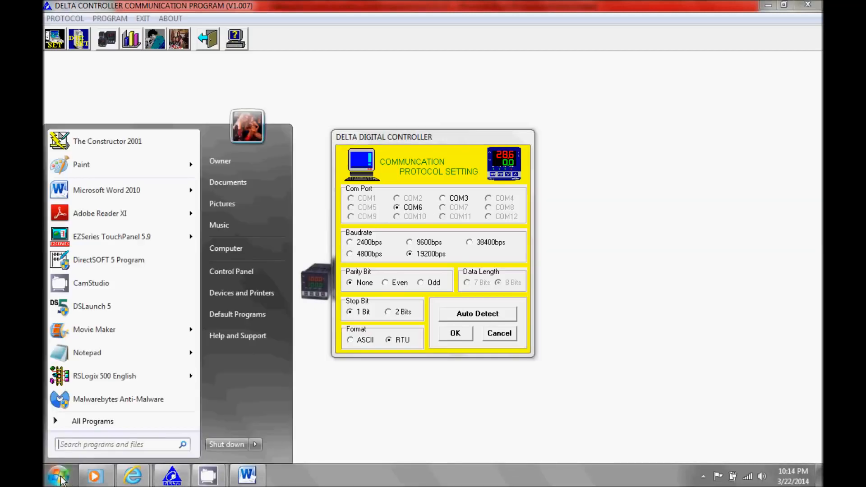
pyautogui.click(239, 274)
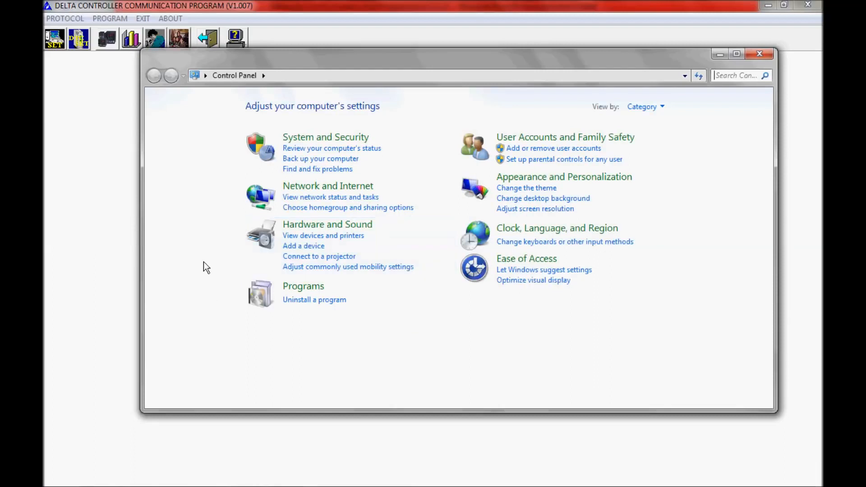
pyautogui.click(299, 225)
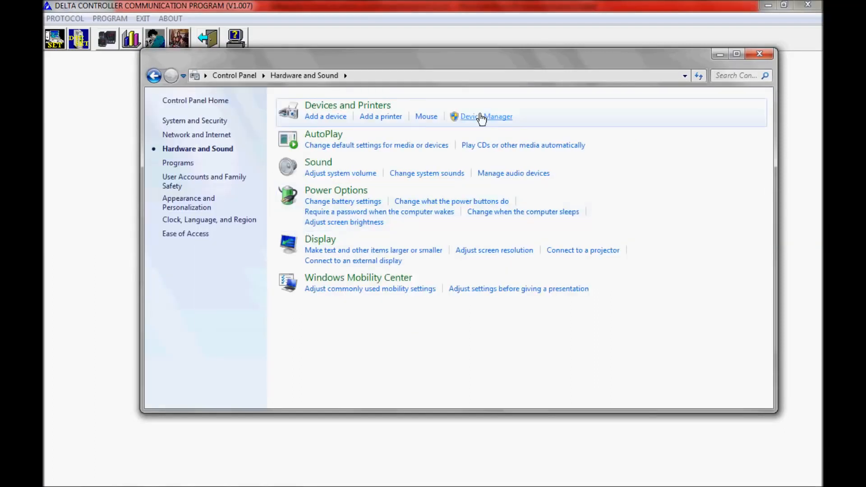
pyautogui.click(479, 115)
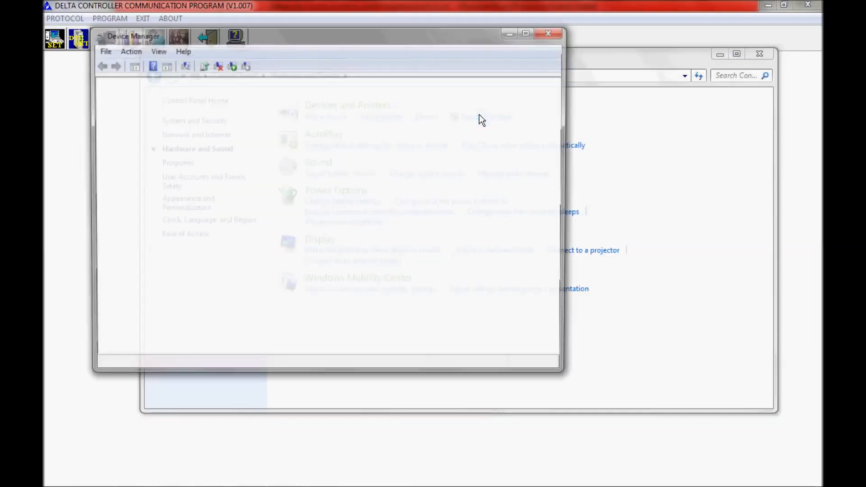
pyautogui.doubleClick(140, 248)
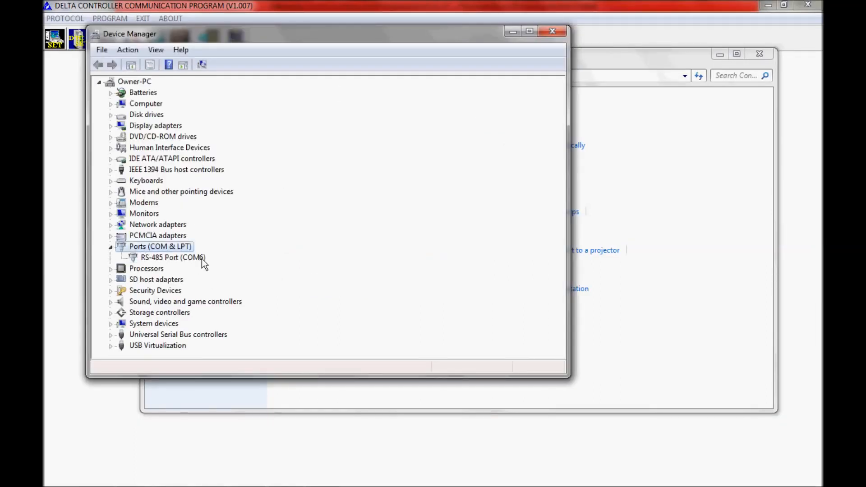
pyautogui.click(553, 31)
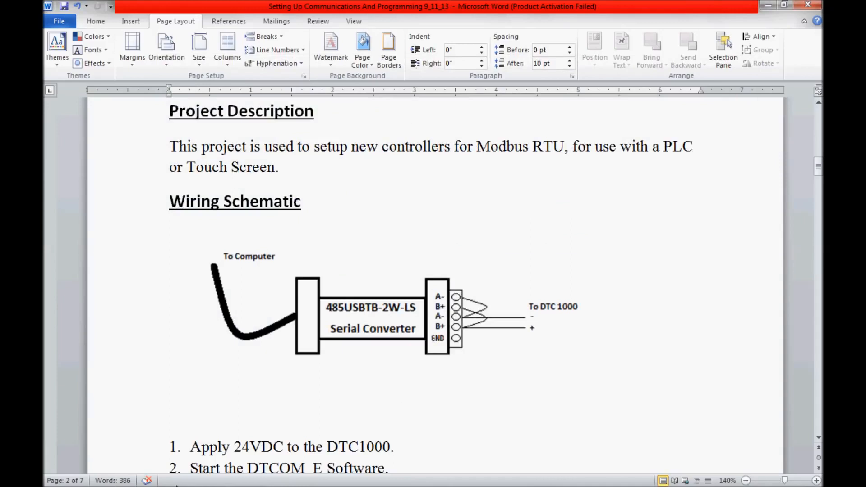
pyautogui.click(173, 482)
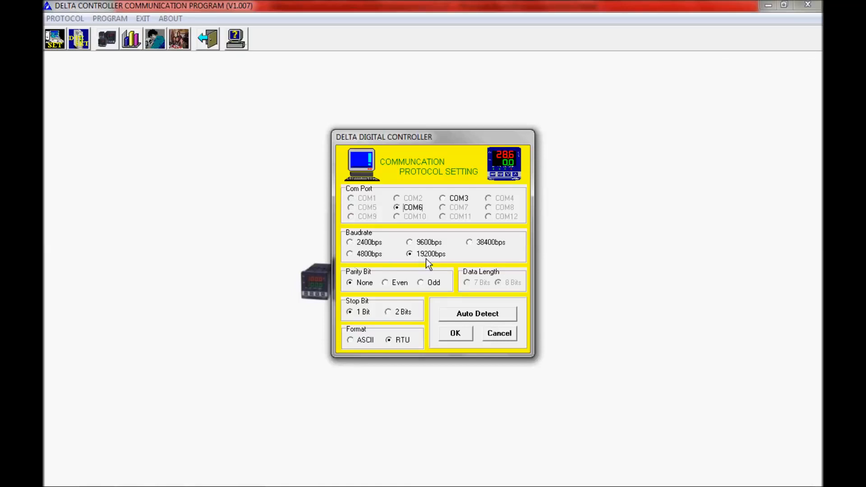
# - Set the auto-detection filters to address range 01H~10H, baud rate 9600, ASCII protocol and EVEN parity
pyautogui.click(476, 318)
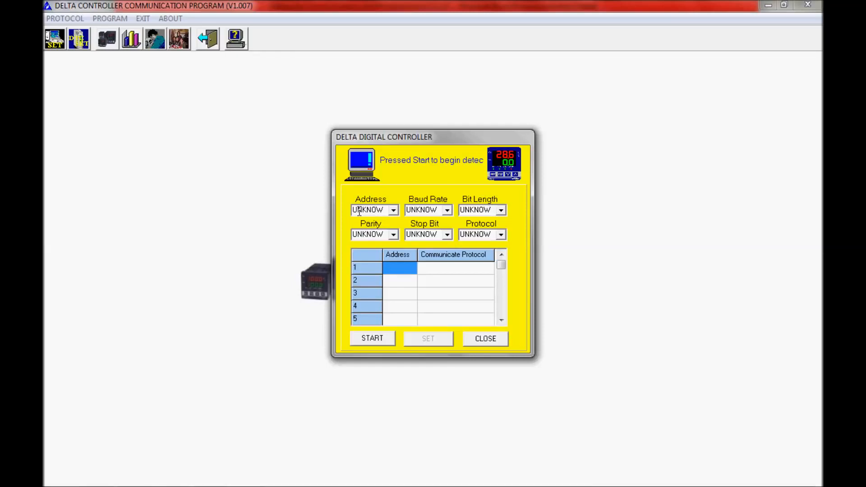
pyautogui.click(393, 211)
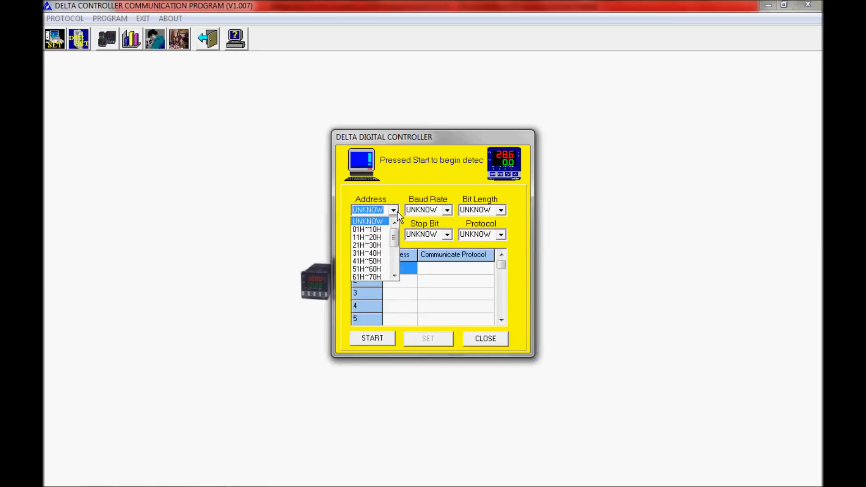
pyautogui.click(377, 230)
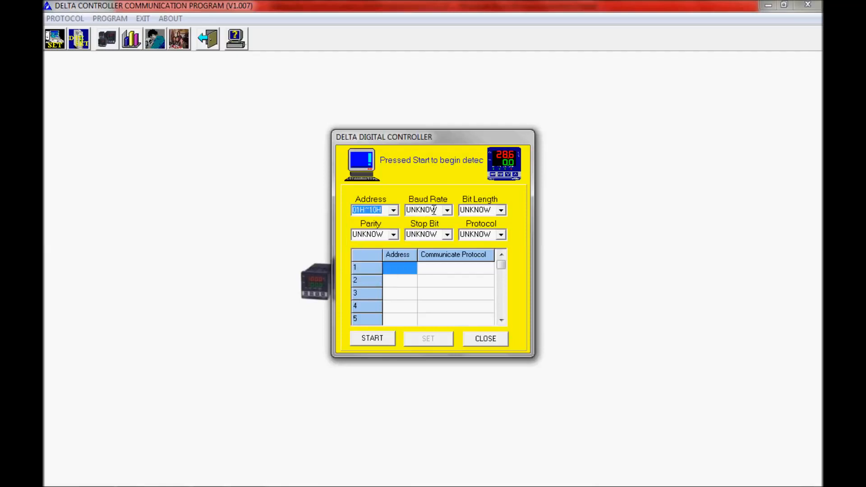
pyautogui.click(448, 212)
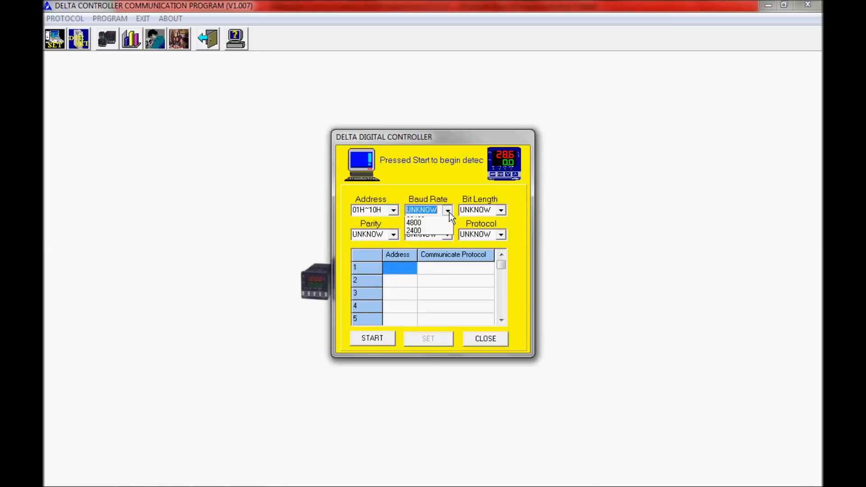
pyautogui.click(441, 229)
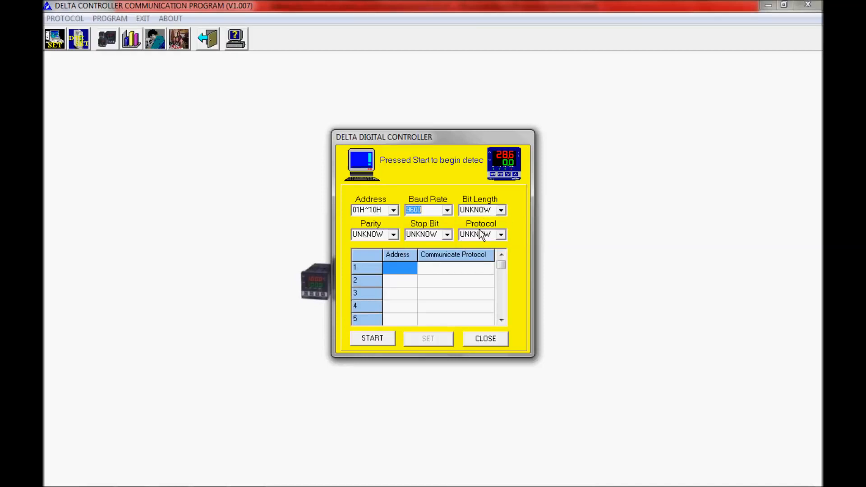
pyautogui.click(501, 234)
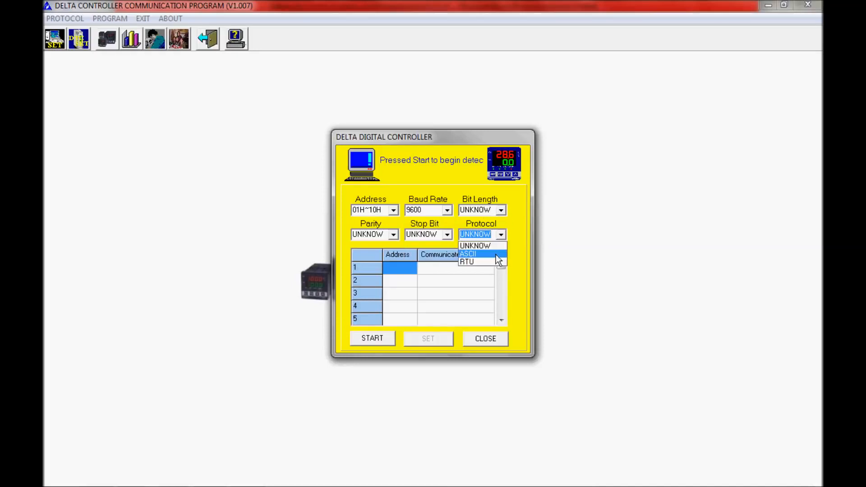
pyautogui.click(496, 255)
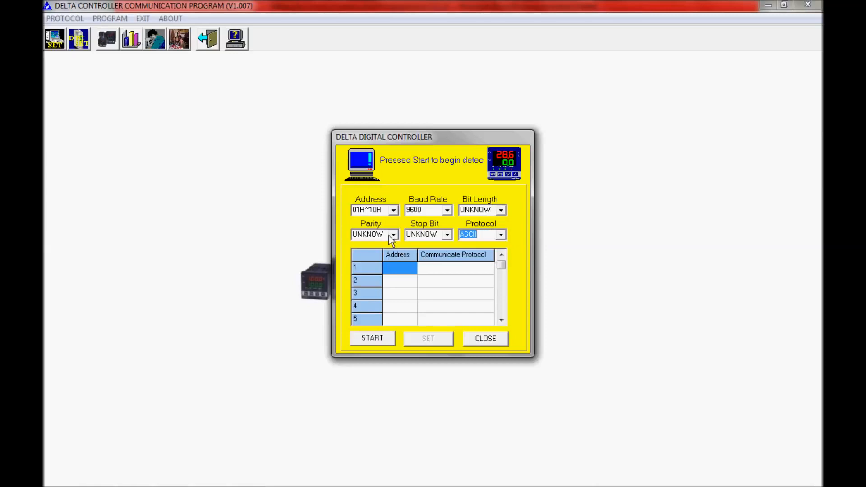
pyautogui.click(394, 233)
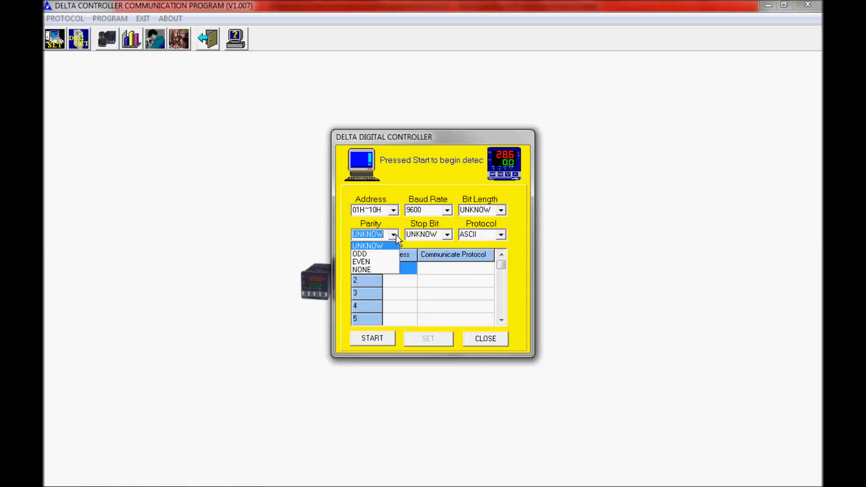
pyautogui.click(388, 260)
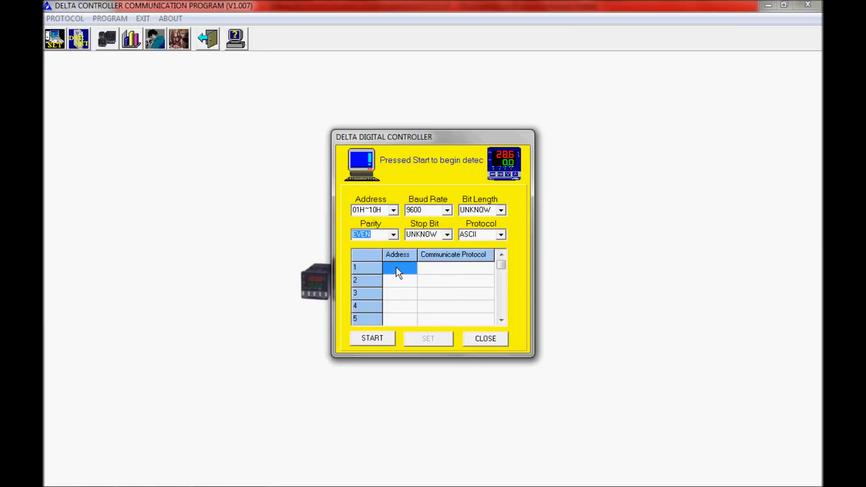
# - Run the detection, stop it before it completes, and apply the 9600,8,E,1,ASCII entry at address 01H as the communication protocol
pyautogui.click(369, 340)
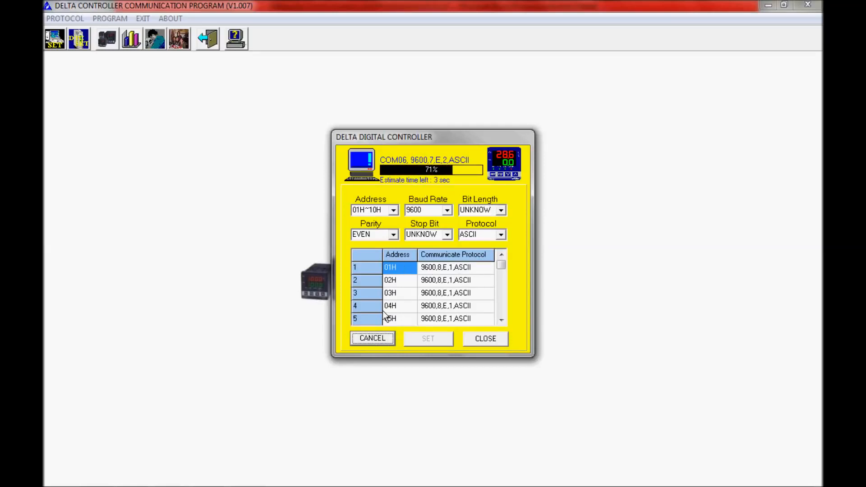
pyautogui.click(370, 339)
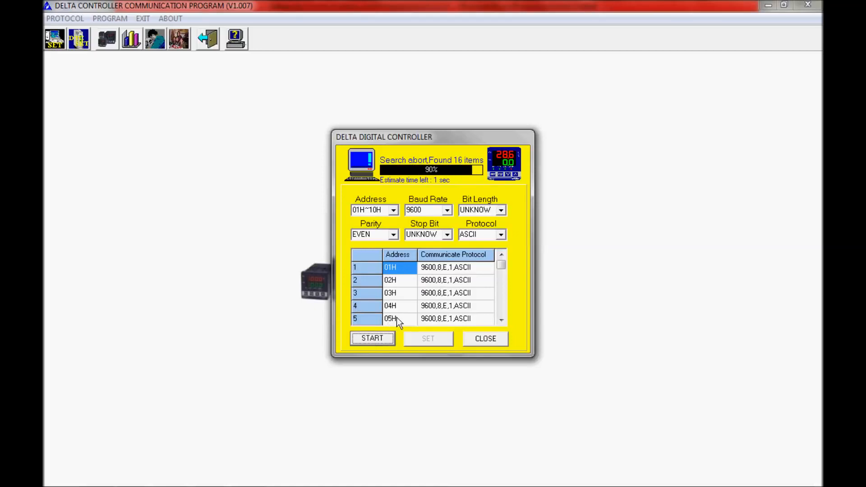
pyautogui.click(451, 268)
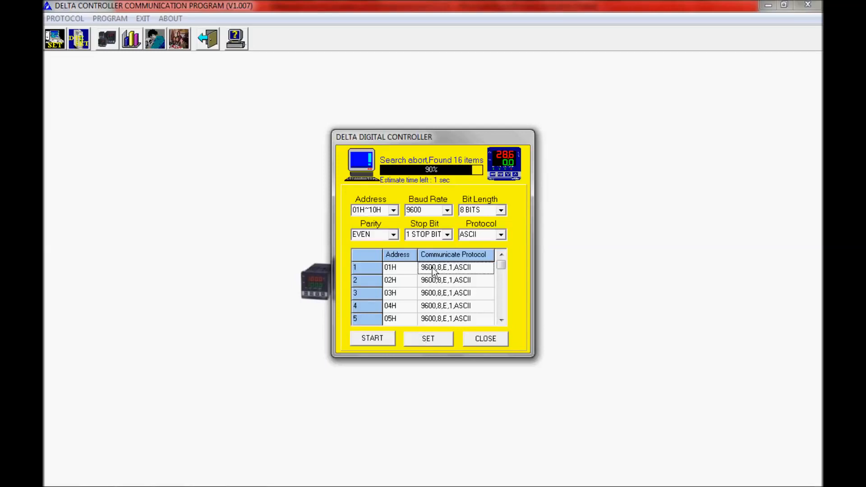
pyautogui.click(431, 342)
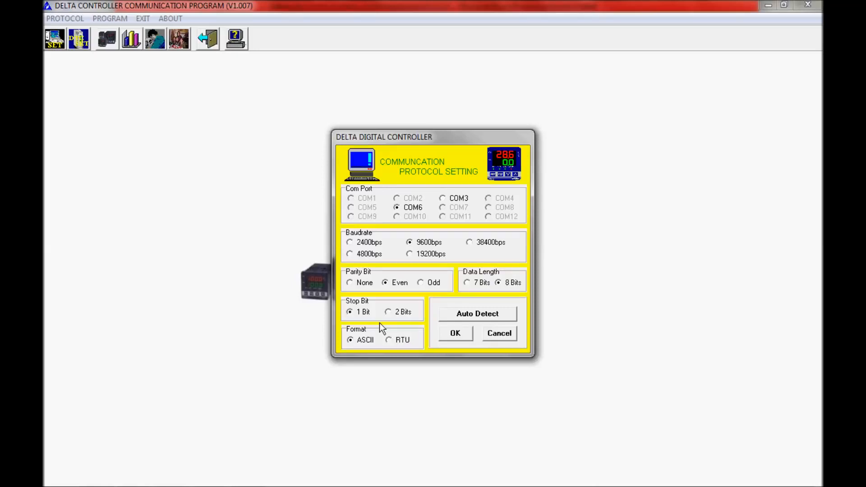
pyautogui.click(455, 334)
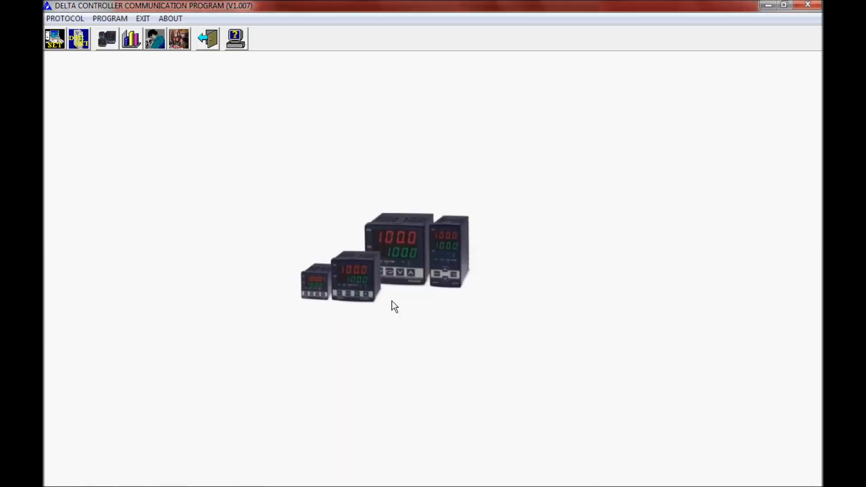
# - In the DTC communication protocol setting, choose baud rate 19200, RTU protocol and parity NONE as the controller's new values
pyautogui.click(79, 42)
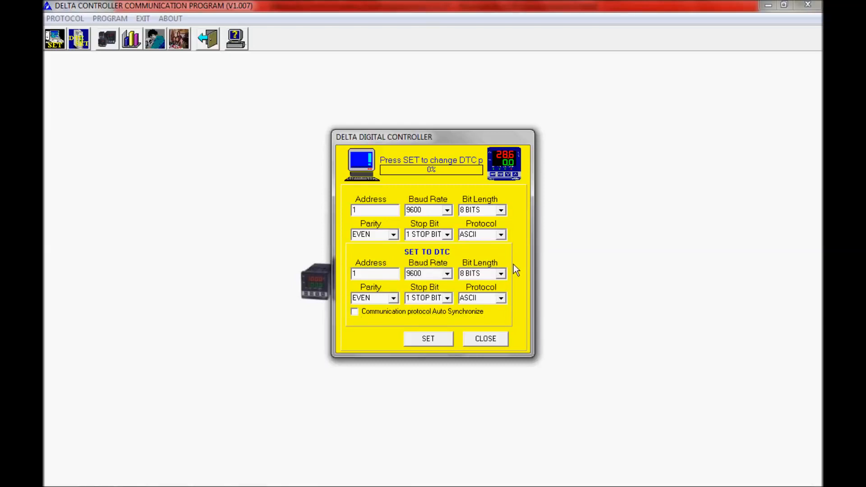
pyautogui.click(449, 276)
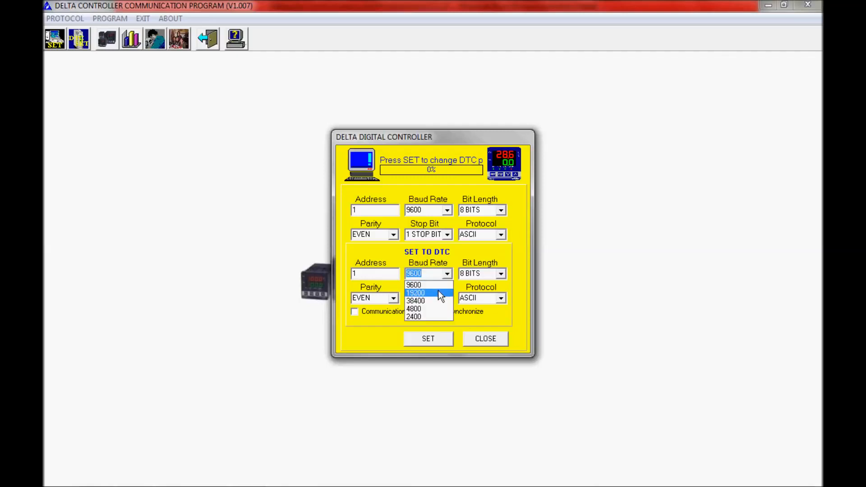
pyautogui.click(437, 293)
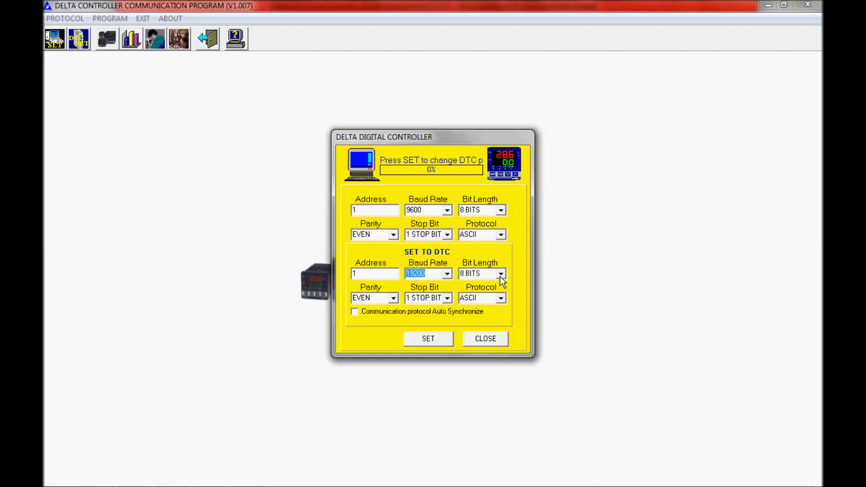
pyautogui.click(502, 299)
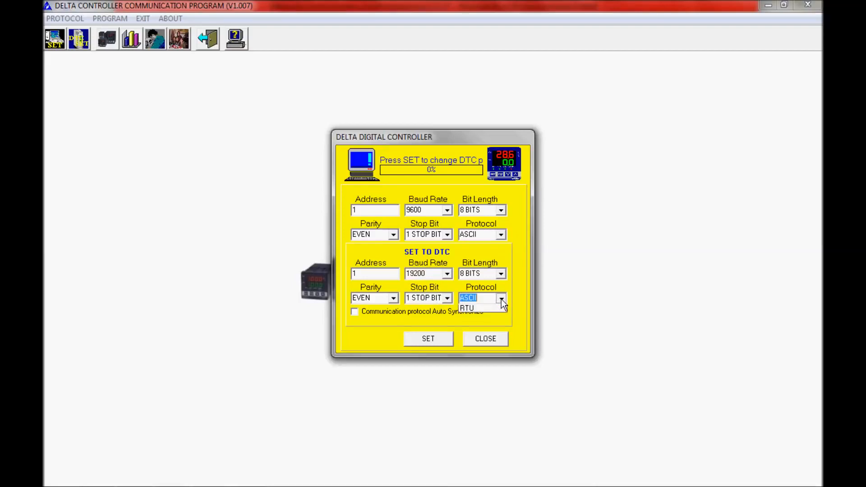
pyautogui.click(491, 315)
pyautogui.click(393, 298)
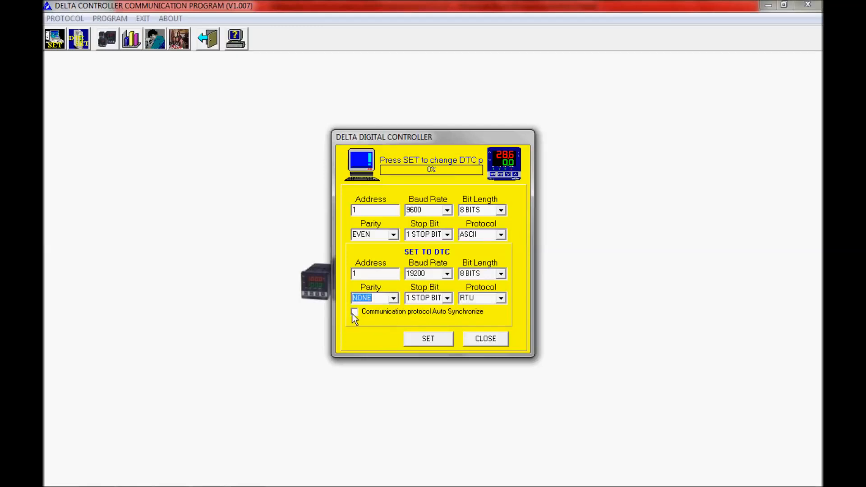
# - Enable Communication protocol Auto Synchronize, write the new protocol settings to the DTC and close the dialog
pyautogui.click(355, 312)
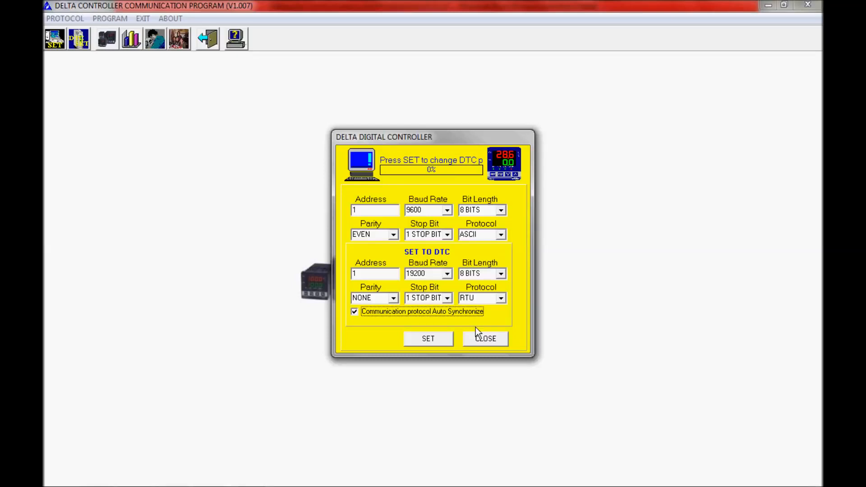
pyautogui.click(440, 339)
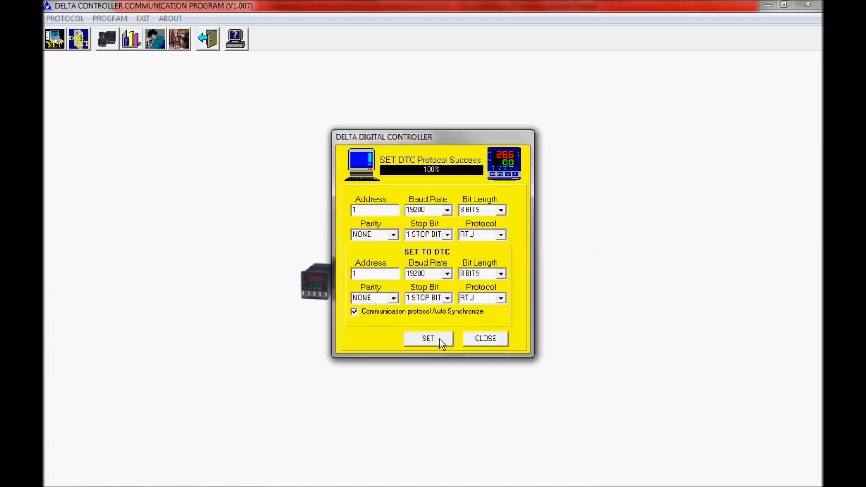
pyautogui.click(485, 338)
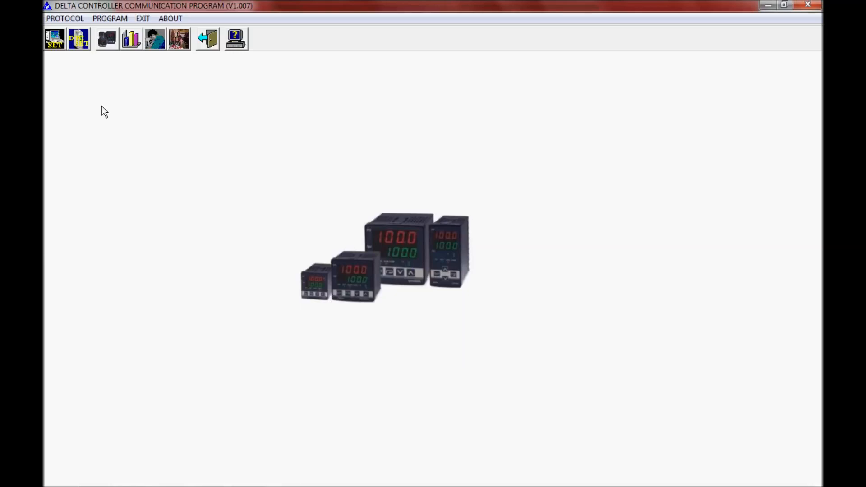
pyautogui.click(108, 39)
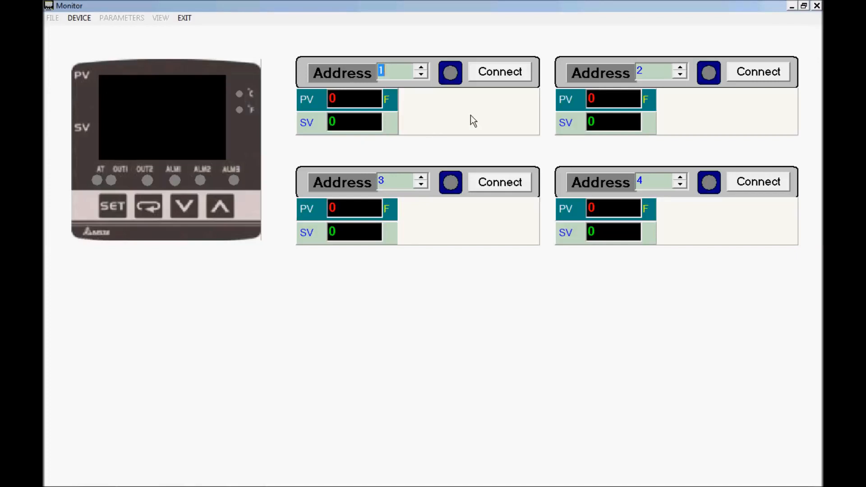
pyautogui.click(500, 72)
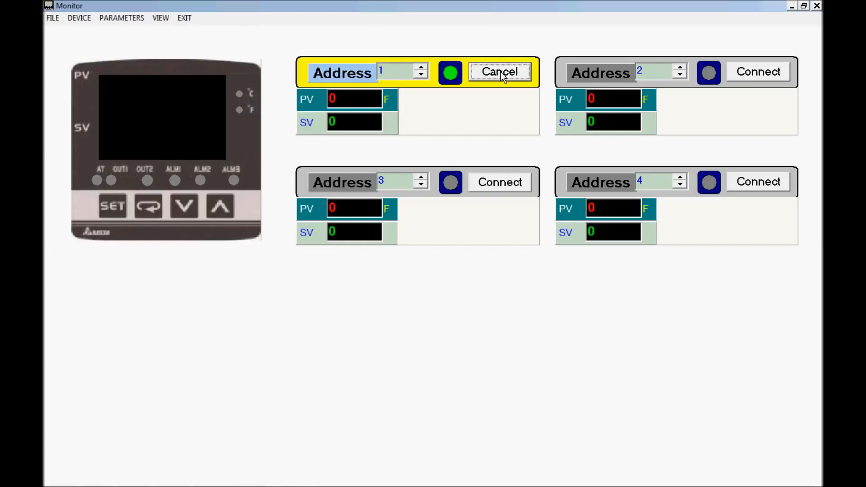
pyautogui.click(502, 72)
pyautogui.click(816, 5)
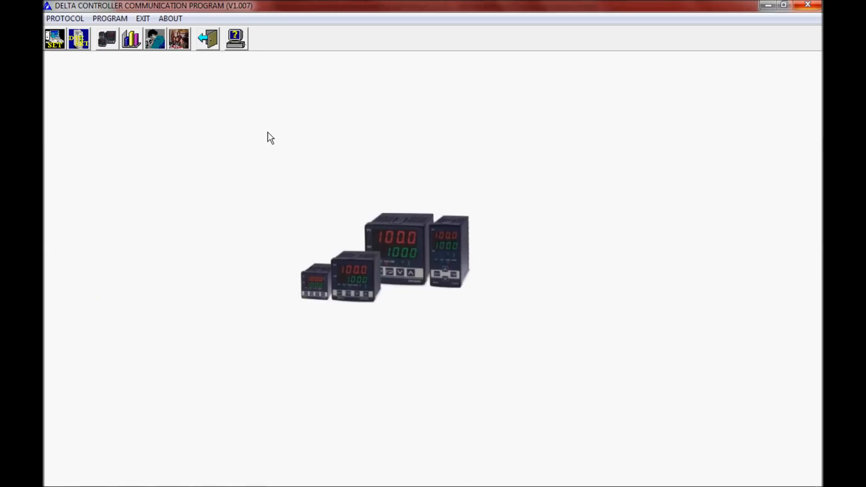
# - Set the computer's communication protocol to 19200bps, parity None and RTU format, and confirm it
pyautogui.click(56, 42)
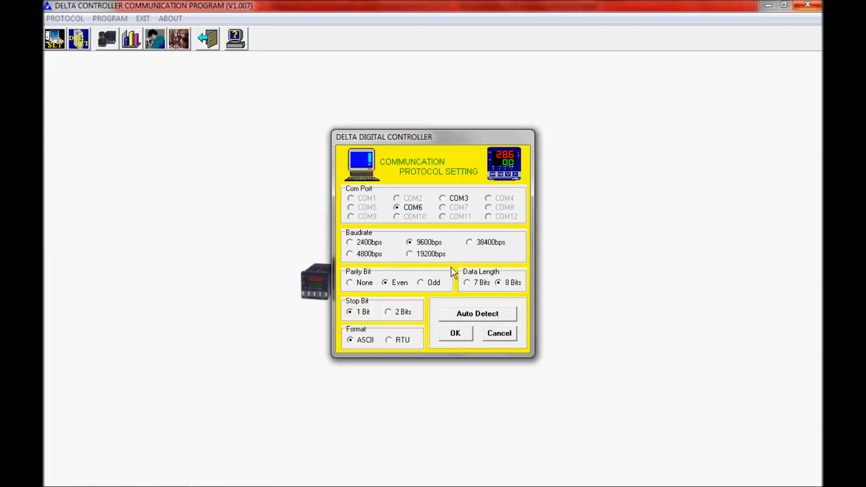
pyautogui.click(410, 255)
pyautogui.click(353, 283)
pyautogui.click(388, 340)
pyautogui.click(461, 331)
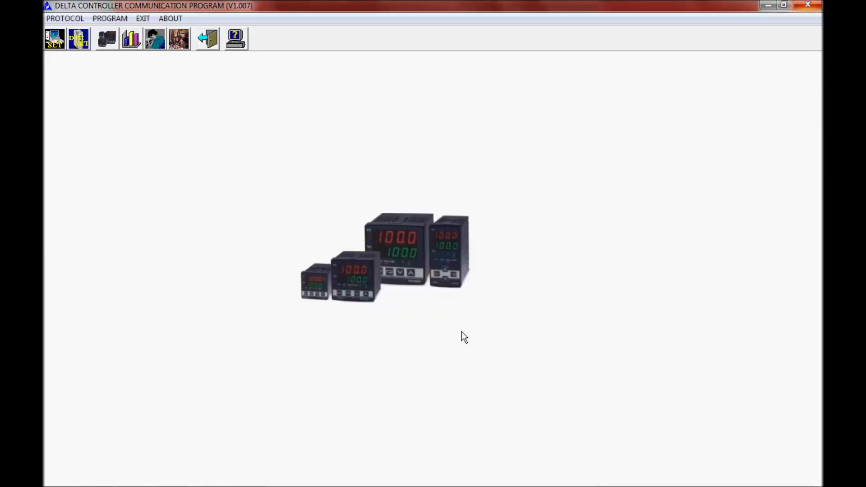
# - Open the controller monitor and connect addresses 1, 2, 3 and 4
pyautogui.click(109, 41)
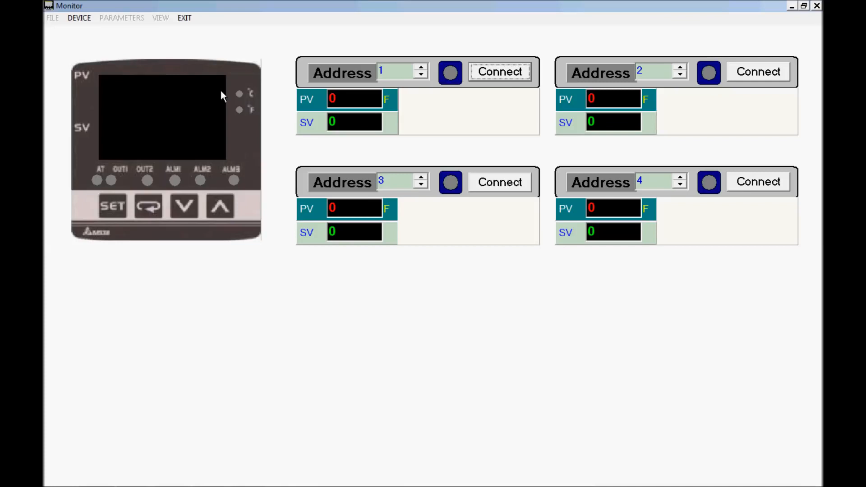
pyautogui.click(486, 74)
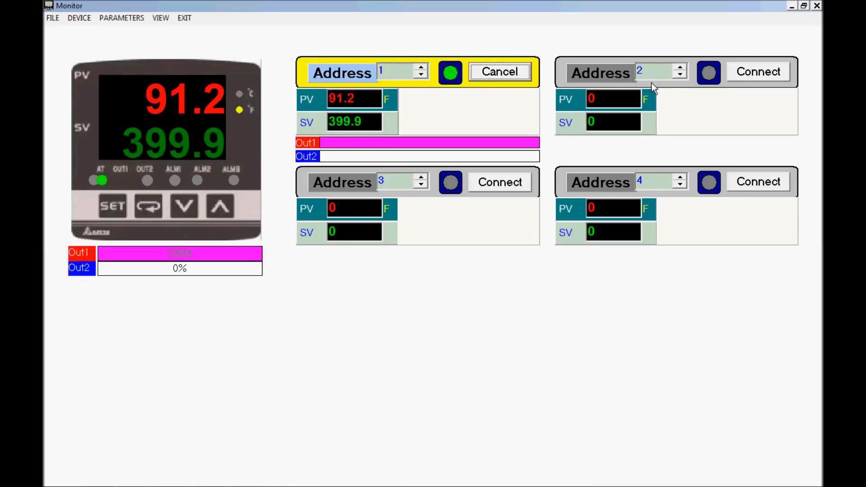
pyautogui.click(755, 71)
pyautogui.click(501, 182)
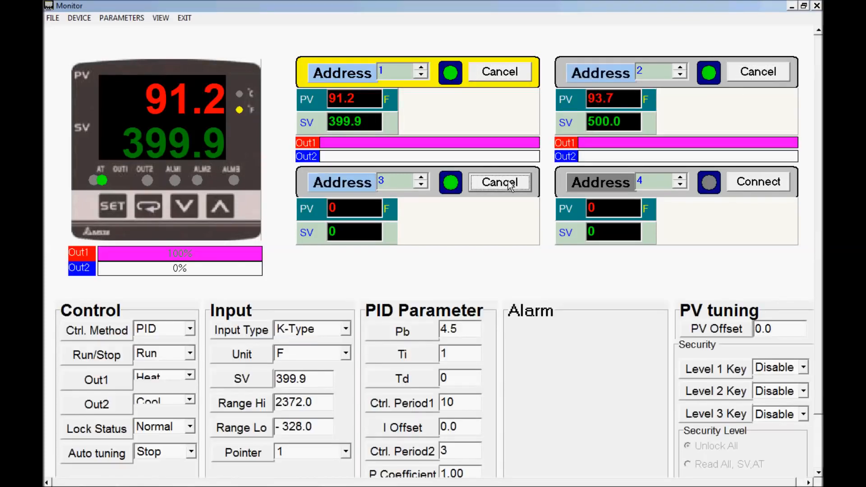
pyautogui.click(746, 183)
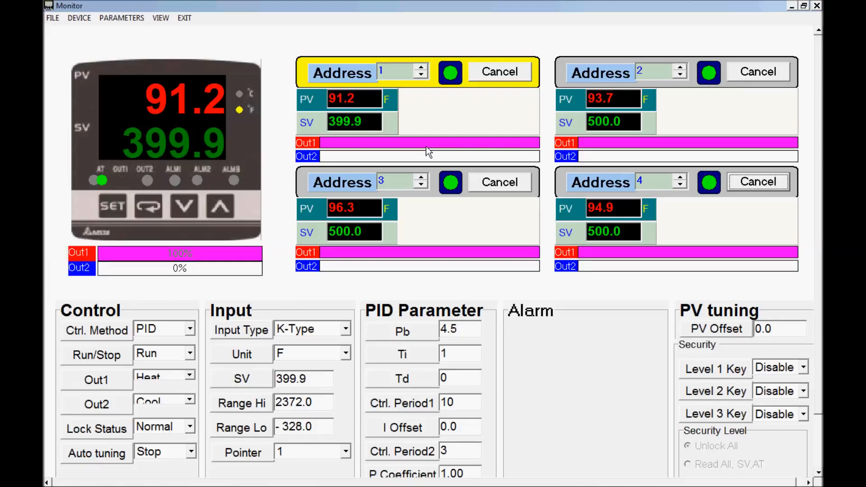
# - Examine the available options for Ctrl. Method, Run/Stop, Out1 and Out2 of the controller at address 1
pyautogui.click(190, 330)
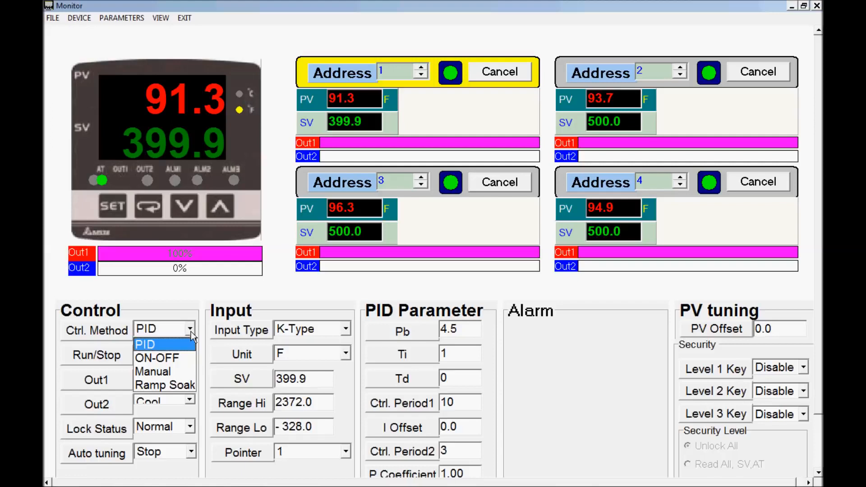
pyautogui.click(191, 332)
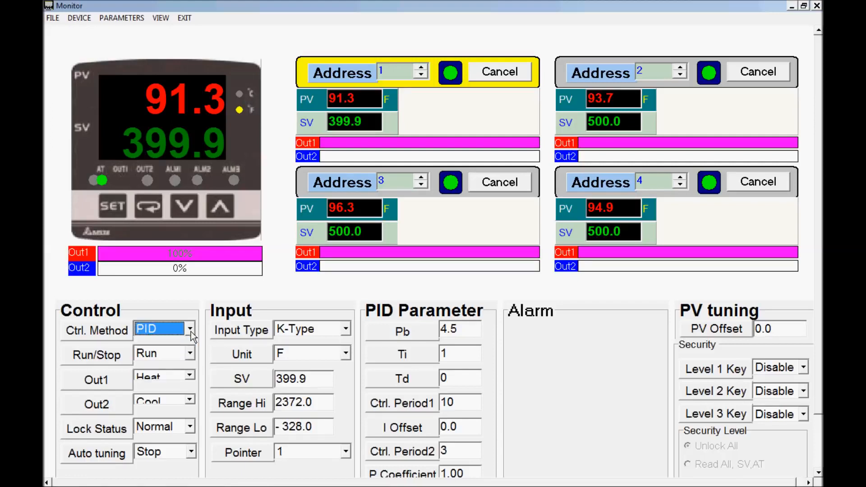
pyautogui.click(190, 354)
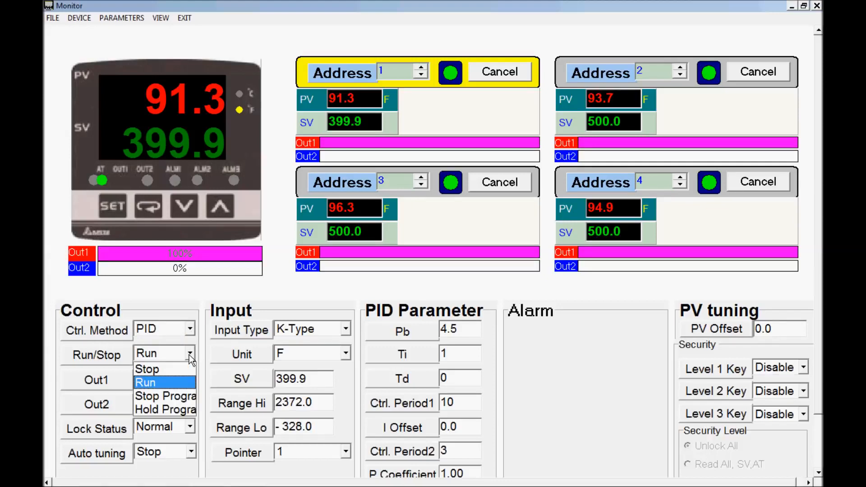
pyautogui.click(188, 355)
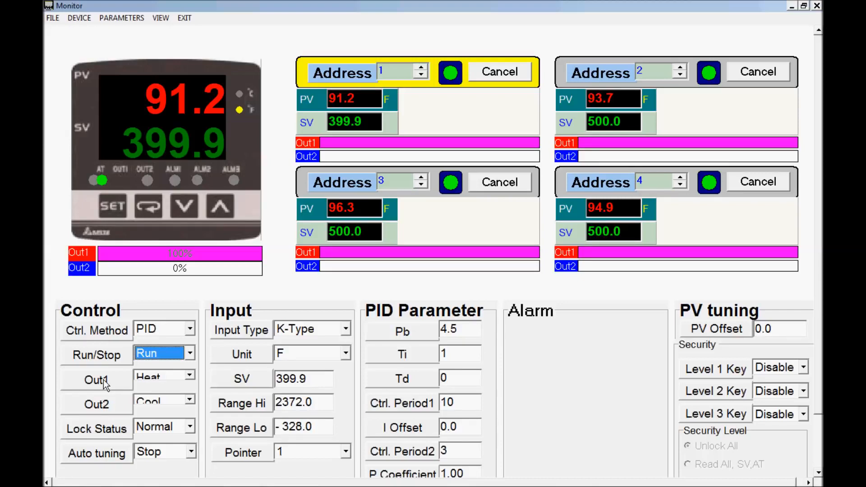
pyautogui.click(189, 376)
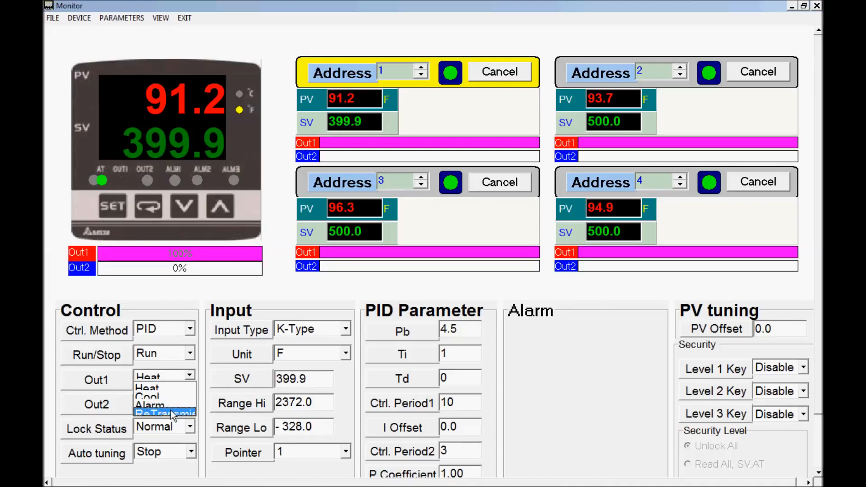
pyautogui.click(190, 374)
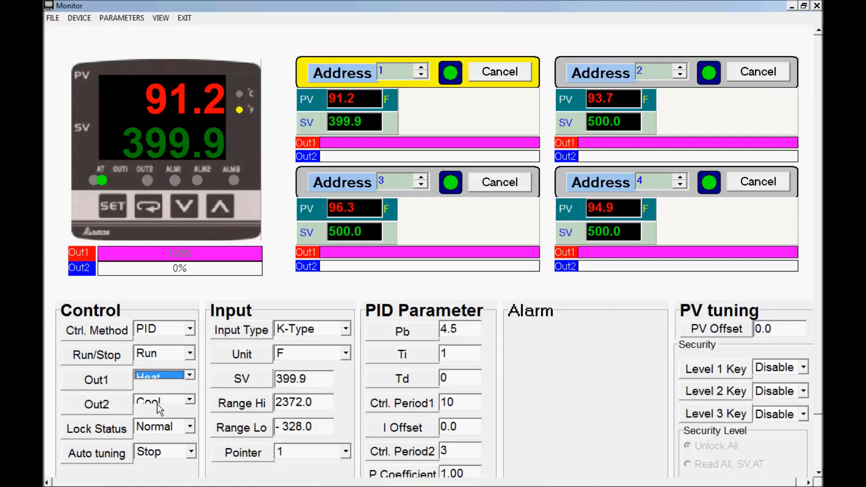
pyautogui.click(190, 401)
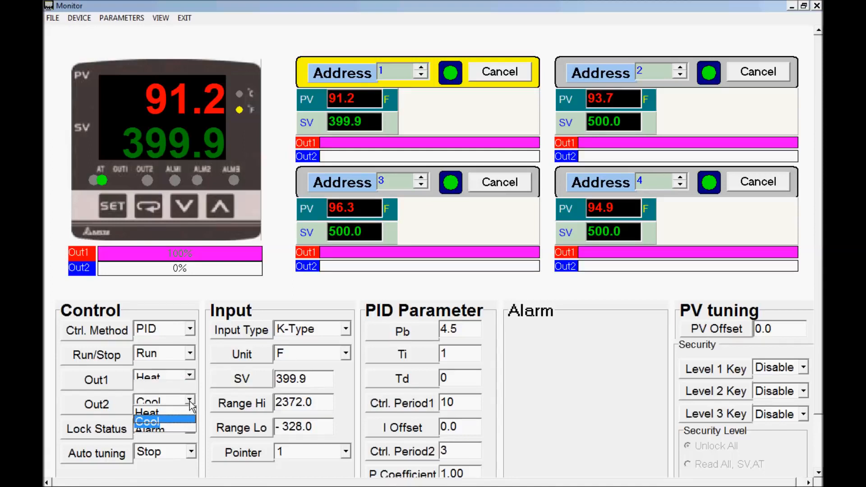
pyautogui.click(189, 401)
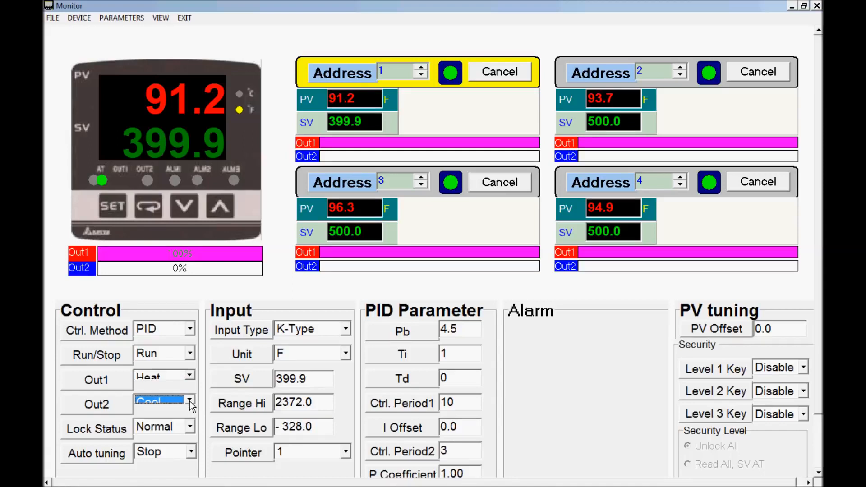
# - Set Out2 to Alarm and look through the full list of Alarm 2 modes, leaving the list without a selection
pyautogui.click(189, 401)
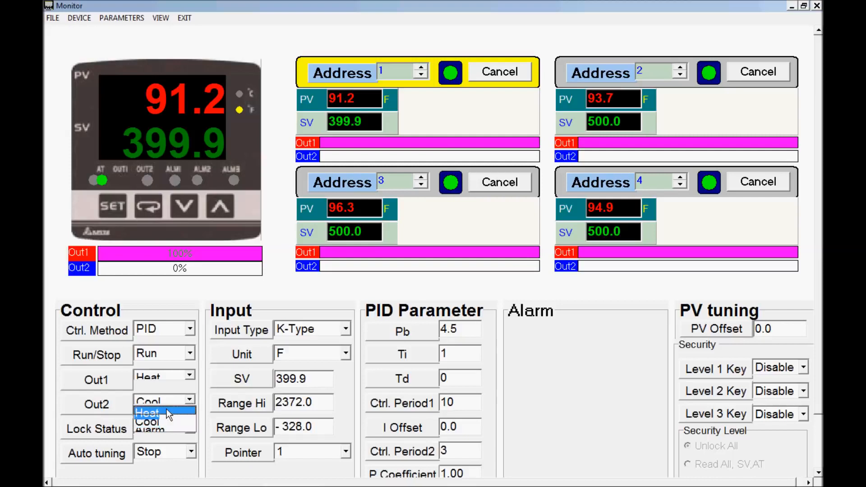
pyautogui.click(152, 429)
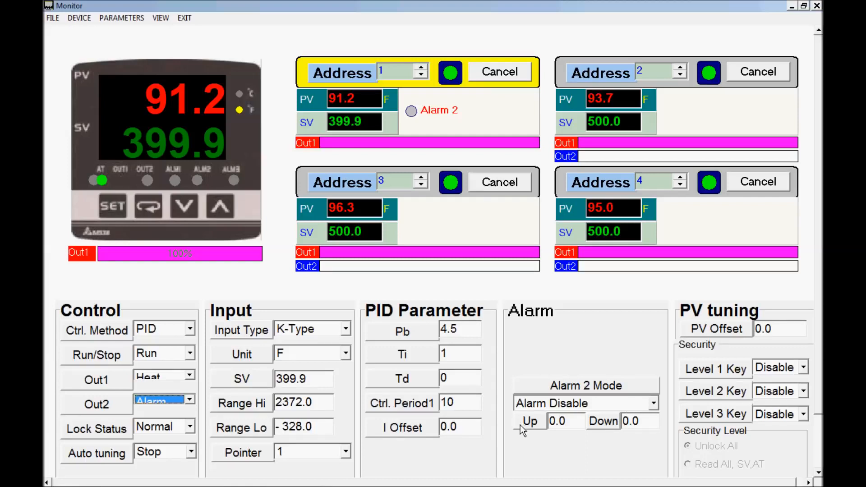
pyautogui.click(653, 404)
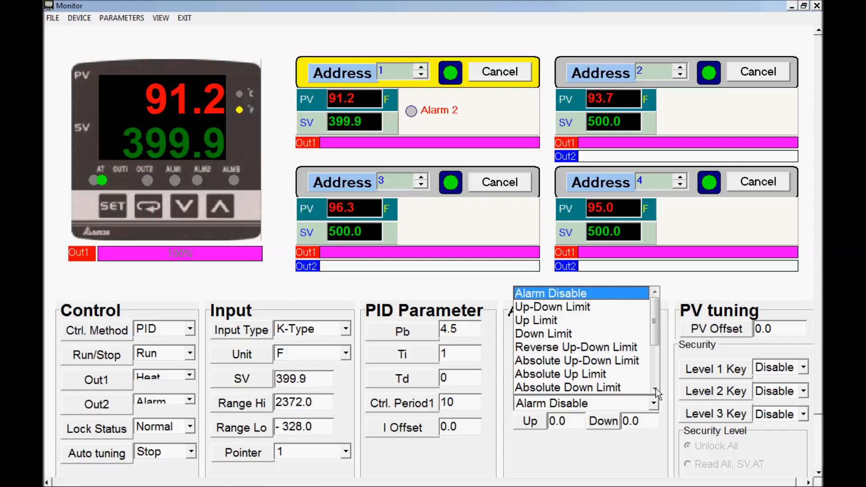
pyautogui.click(655, 389)
pyautogui.click(655, 389)
pyautogui.click(654, 389)
pyautogui.click(654, 389)
pyautogui.click(655, 389)
pyautogui.click(654, 389)
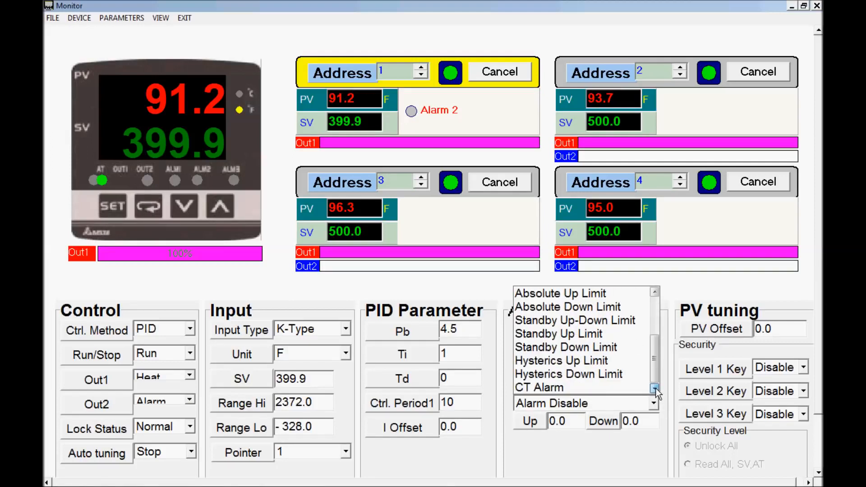
pyautogui.moveTo(656, 364); pyautogui.dragTo(654, 312)
pyautogui.click(649, 447)
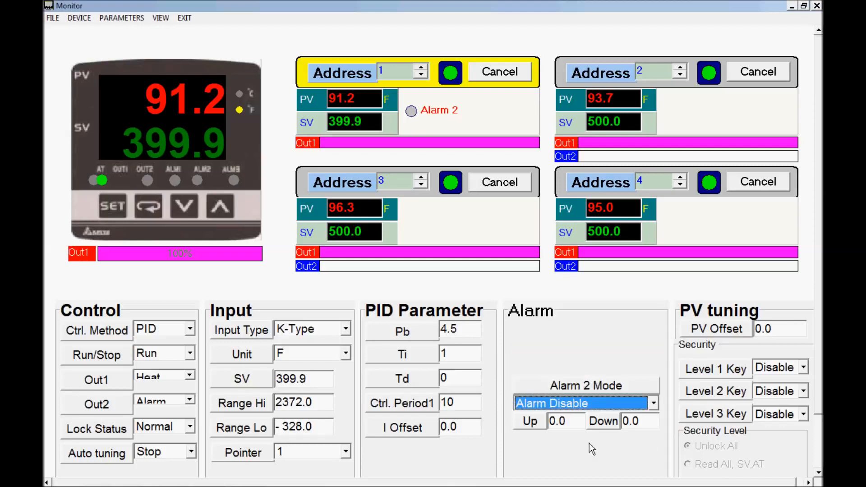
# - Set Out2 back to Cool
pyautogui.click(189, 399)
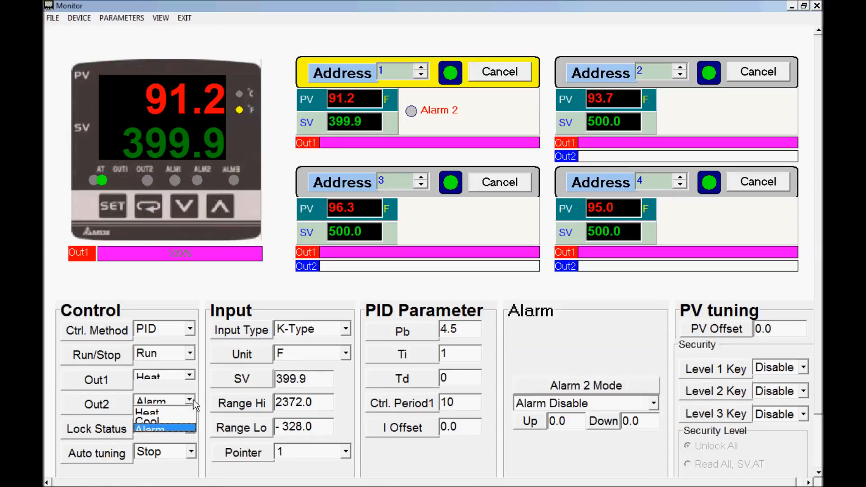
pyautogui.click(177, 416)
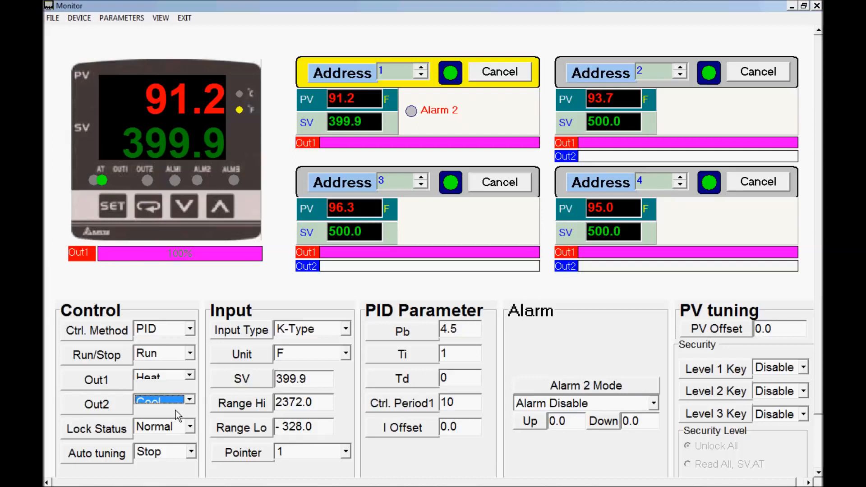
# - Set Lock Status to Not SV and Auto tuning to Start for the controller at address 1
pyautogui.click(190, 428)
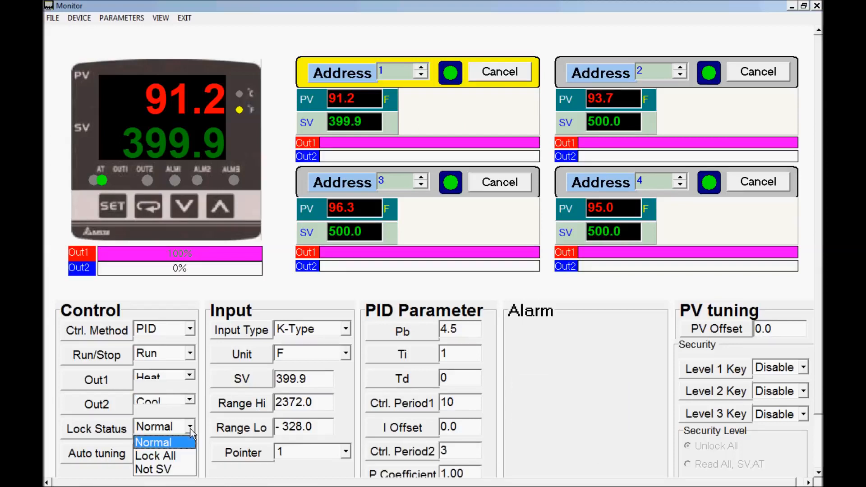
pyautogui.click(180, 468)
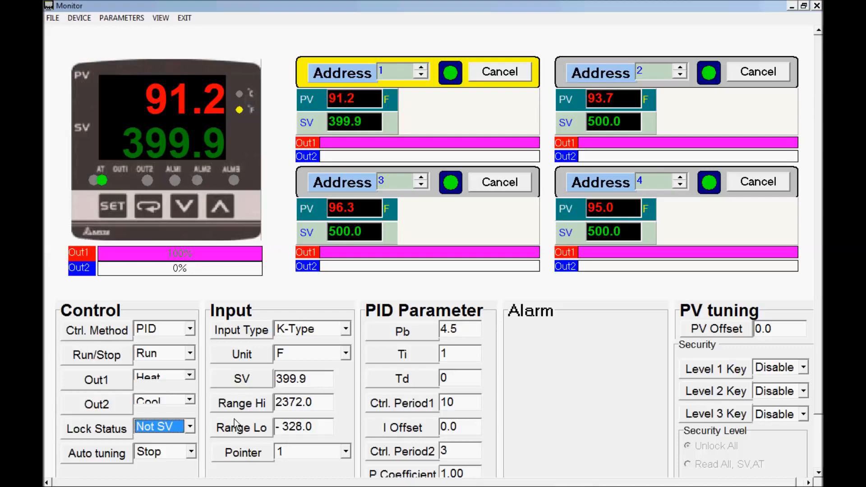
pyautogui.click(192, 453)
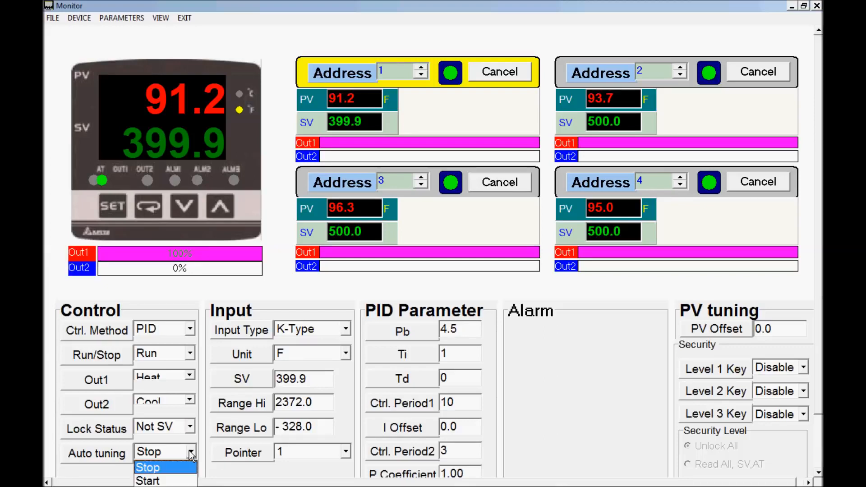
pyautogui.click(183, 481)
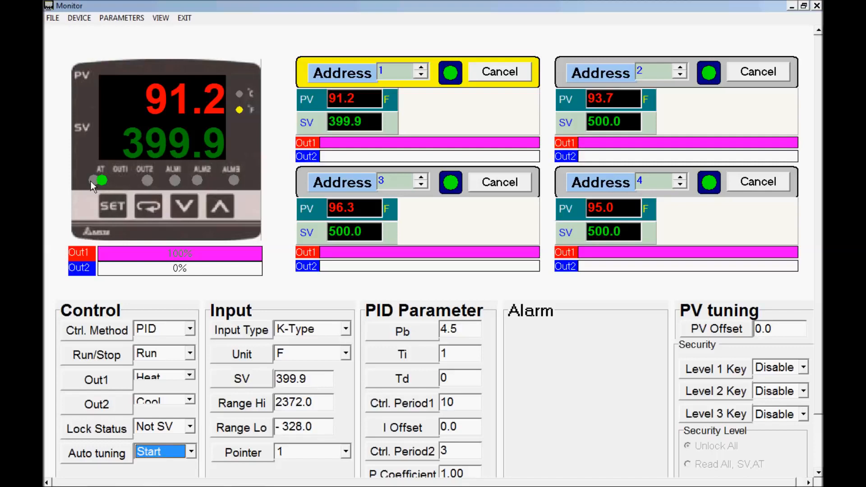
# - Disconnect all four controller addresses and reconnect only address 1
pyautogui.click(522, 75)
pyautogui.click(507, 74)
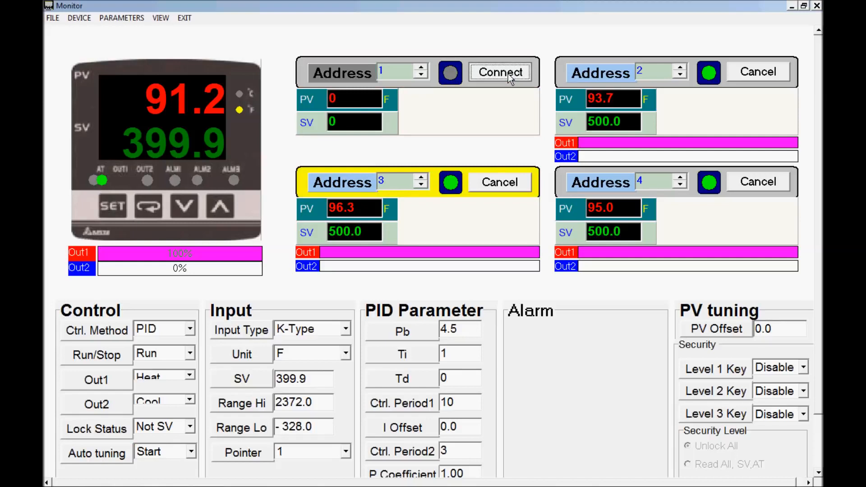
pyautogui.click(508, 74)
pyautogui.click(502, 185)
pyautogui.click(740, 181)
pyautogui.click(752, 72)
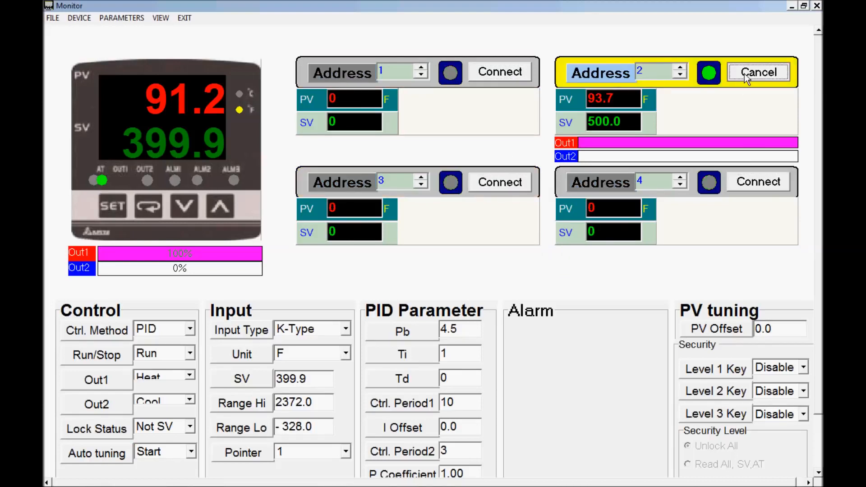
pyautogui.click(508, 71)
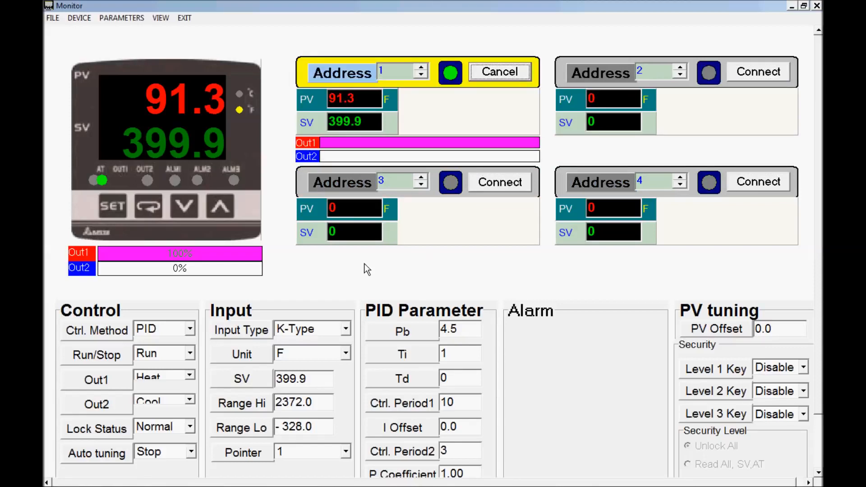
# - Start Auto tuning on the controller at address 1 and stop it again
pyautogui.click(192, 452)
pyautogui.click(168, 480)
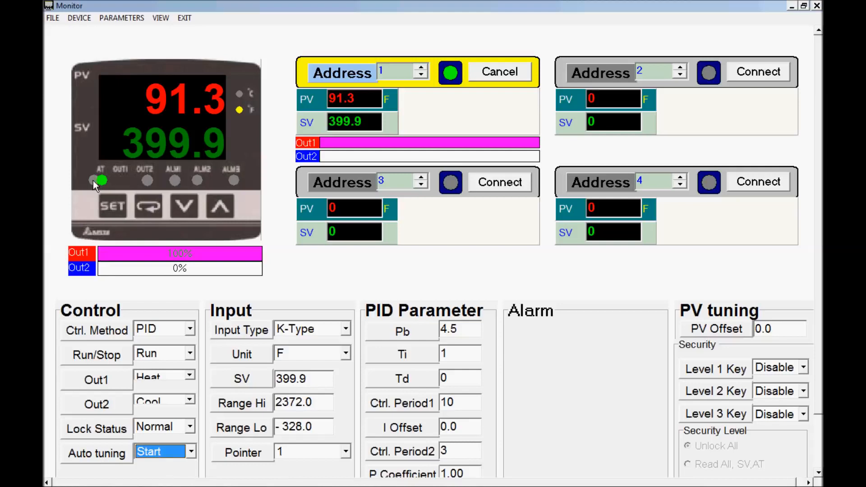
pyautogui.click(192, 453)
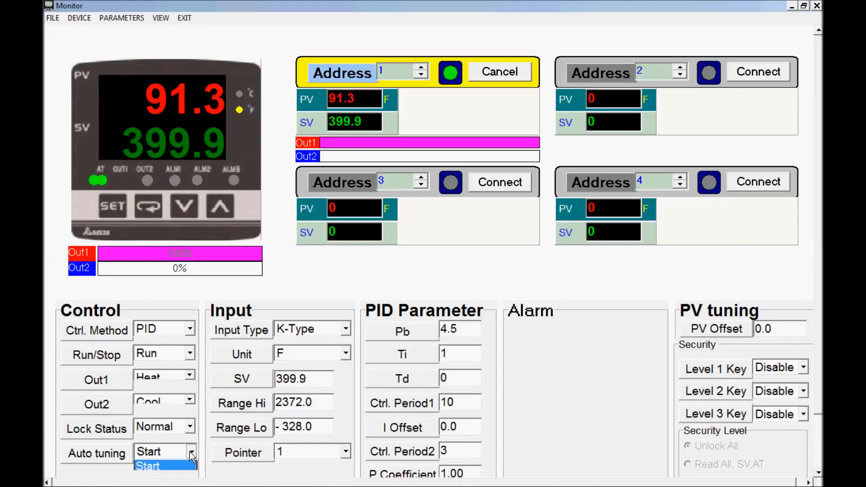
pyautogui.click(149, 466)
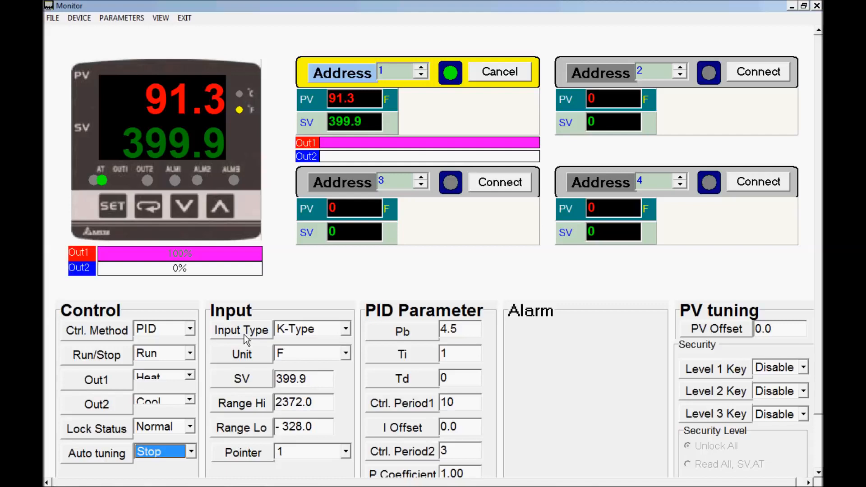
# - Set the controller's Input Type to Pt100
pyautogui.click(346, 332)
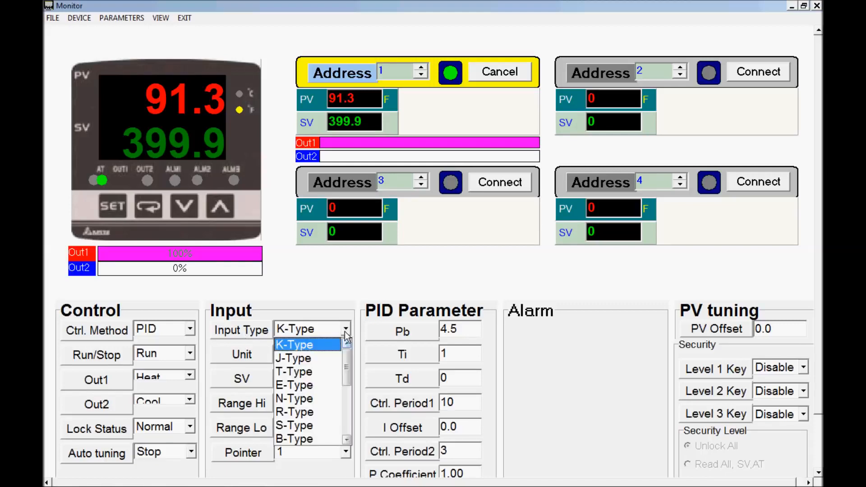
pyautogui.moveTo(348, 359); pyautogui.dragTo(349, 399)
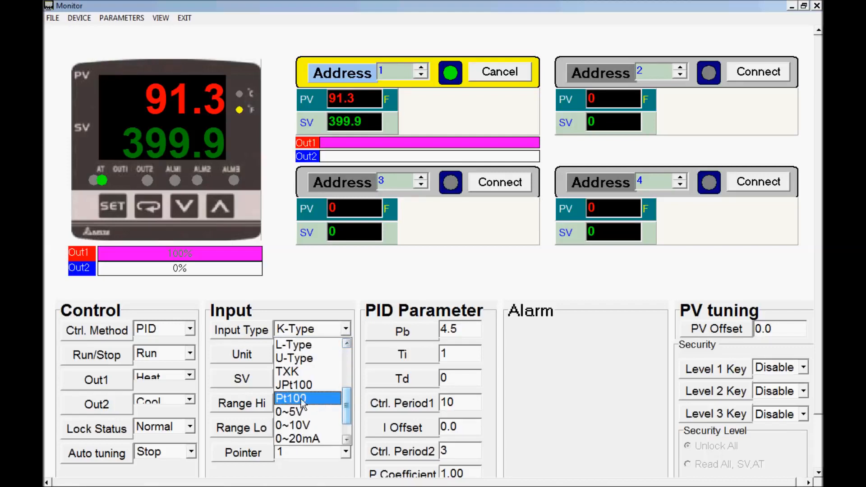
pyautogui.click(303, 399)
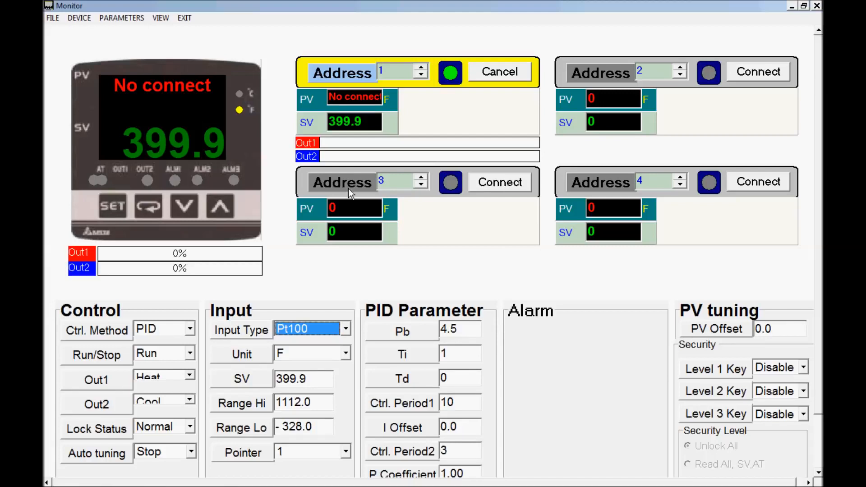
# - Set the controller's Input Type back to K-Type
pyautogui.click(346, 330)
pyautogui.click(348, 349)
pyautogui.click(348, 349)
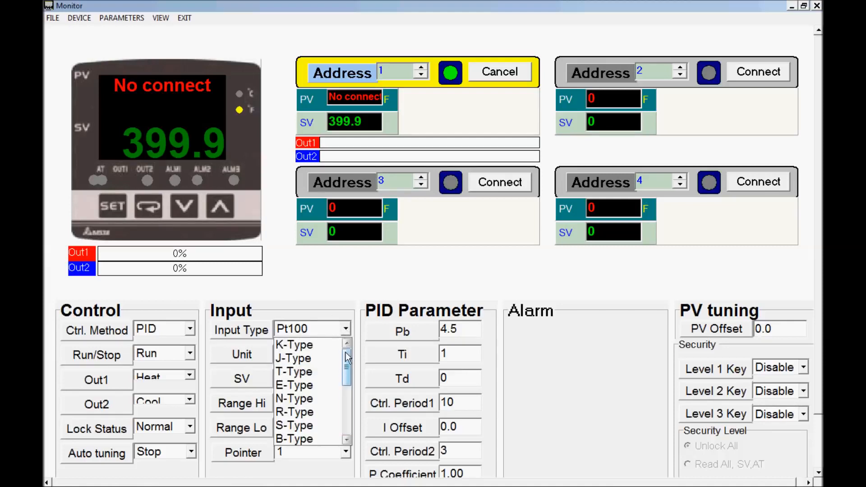
pyautogui.click(318, 345)
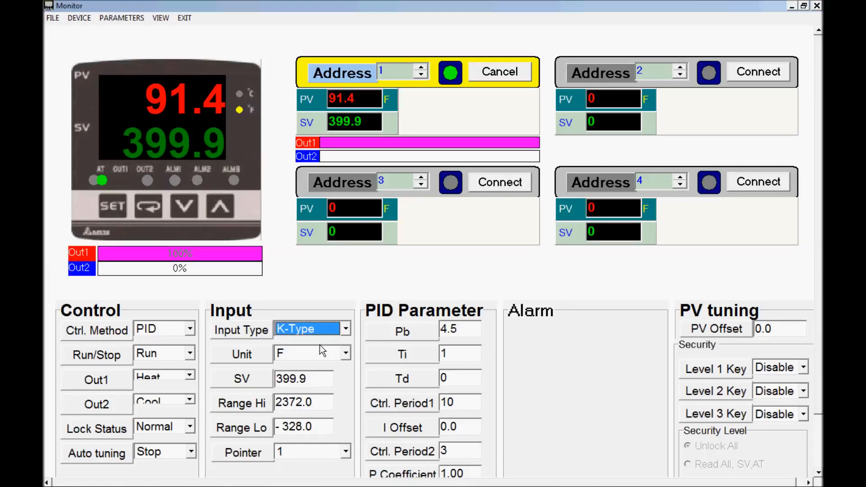
pyautogui.click(346, 353)
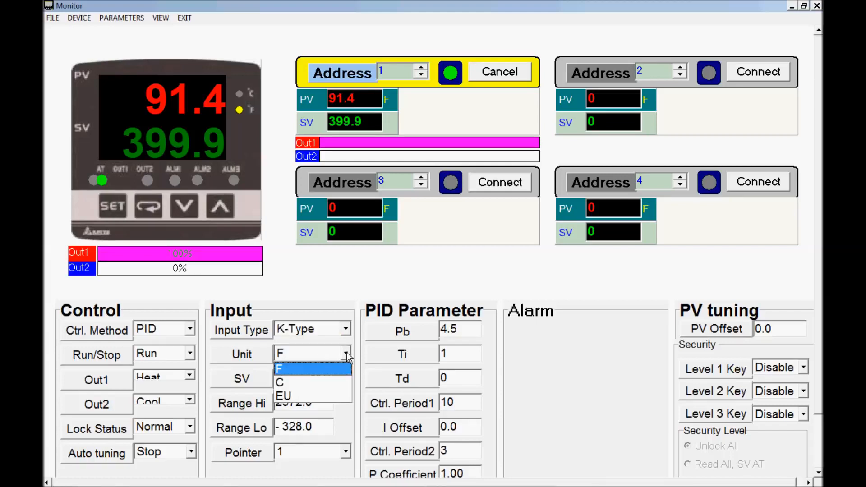
pyautogui.click(347, 352)
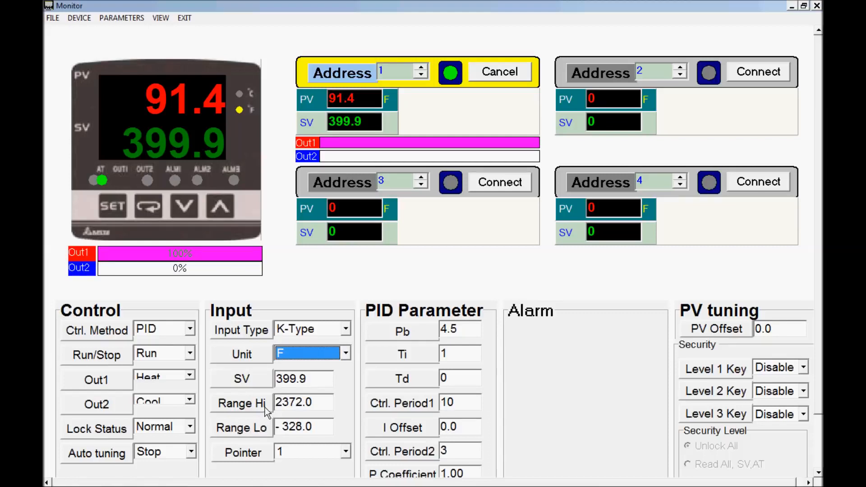
pyautogui.click(296, 402)
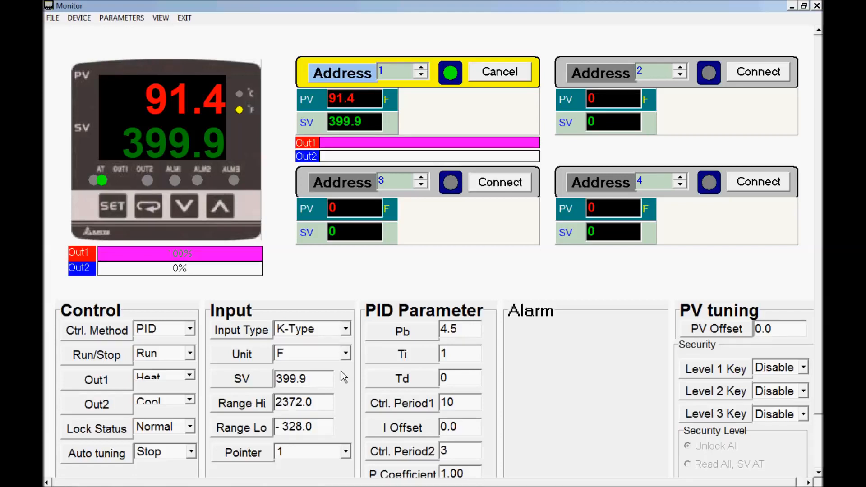
# - Set the Input Type of the controller at address 1 to J-Type and its Unit to C
pyautogui.click(345, 328)
pyautogui.click(320, 358)
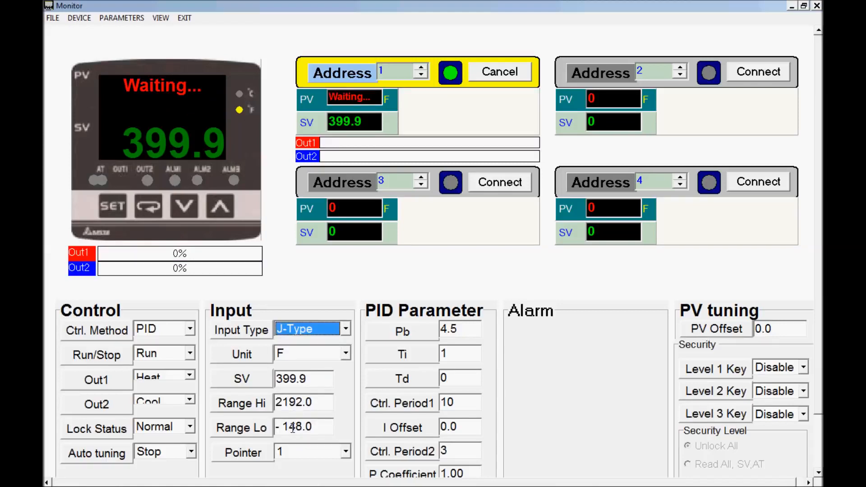
pyautogui.click(346, 353)
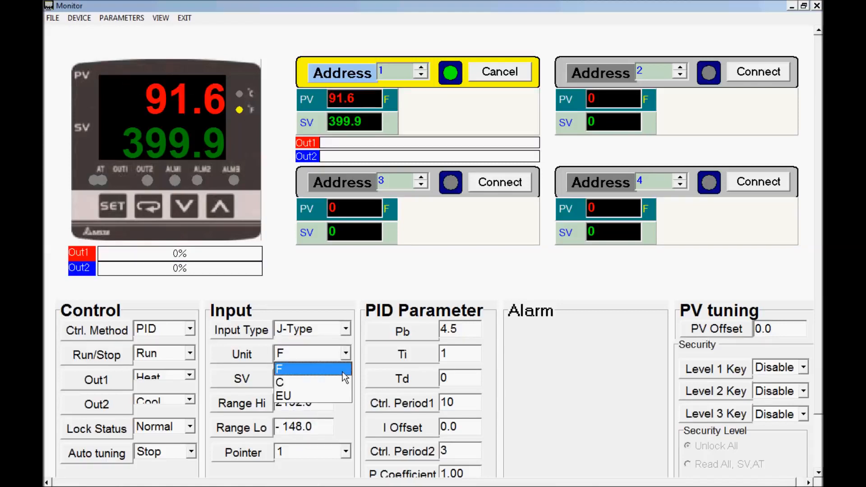
pyautogui.click(336, 382)
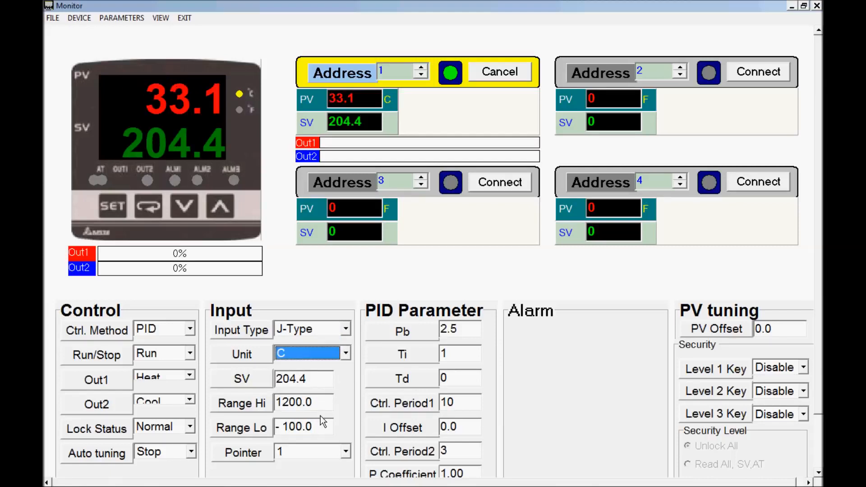
# - Set the controller's Unit back to F and its Input Type back to K-Type
pyautogui.click(345, 353)
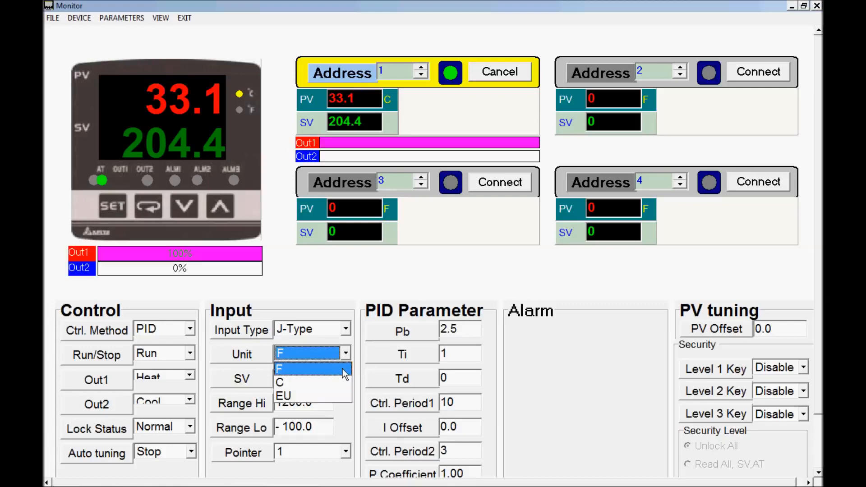
pyautogui.click(342, 369)
pyautogui.click(345, 329)
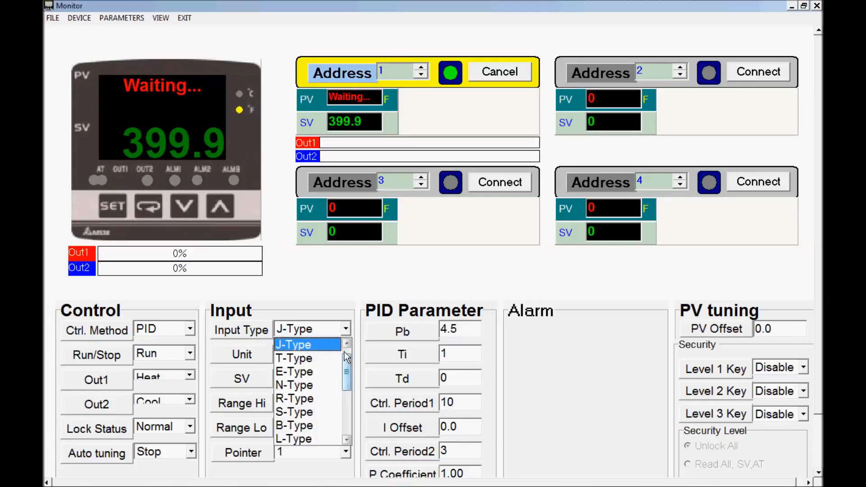
pyautogui.click(345, 346)
pyautogui.click(307, 345)
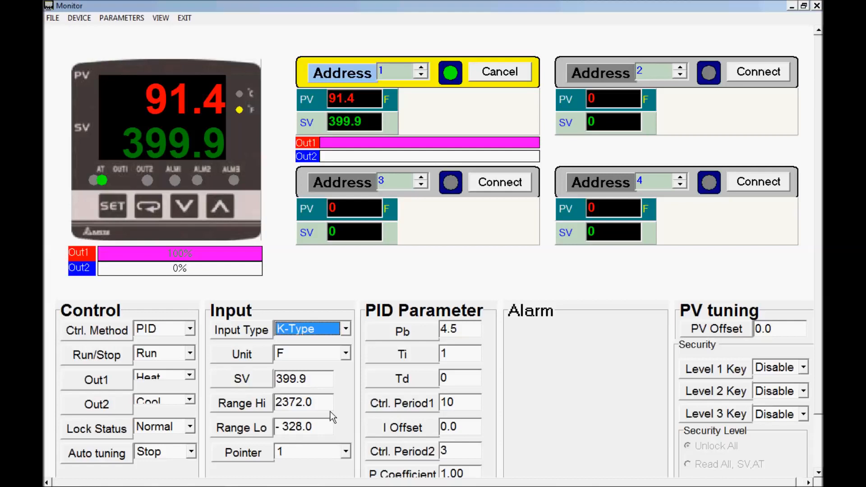
# - Try the input's decimal Pointer setting at None and at 2
pyautogui.click(346, 453)
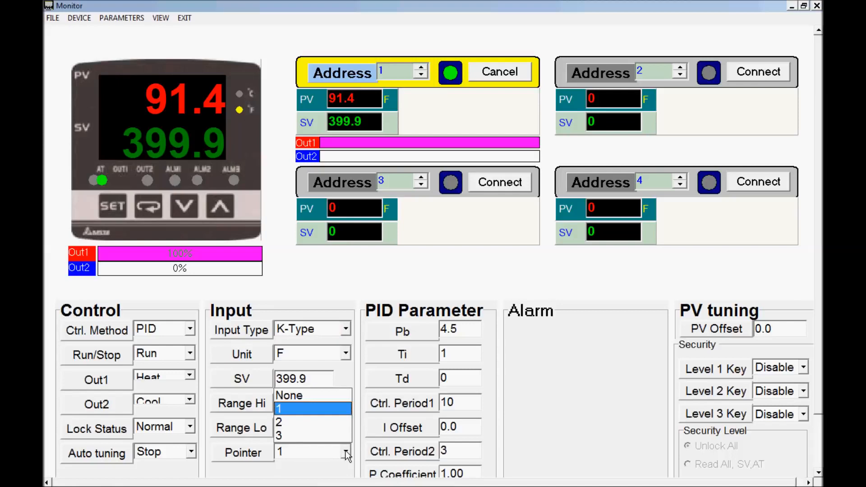
pyautogui.click(337, 397)
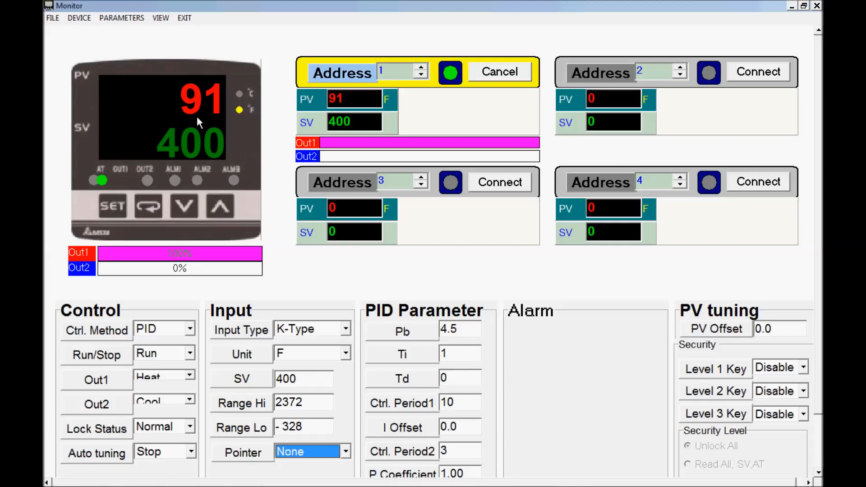
pyautogui.click(345, 451)
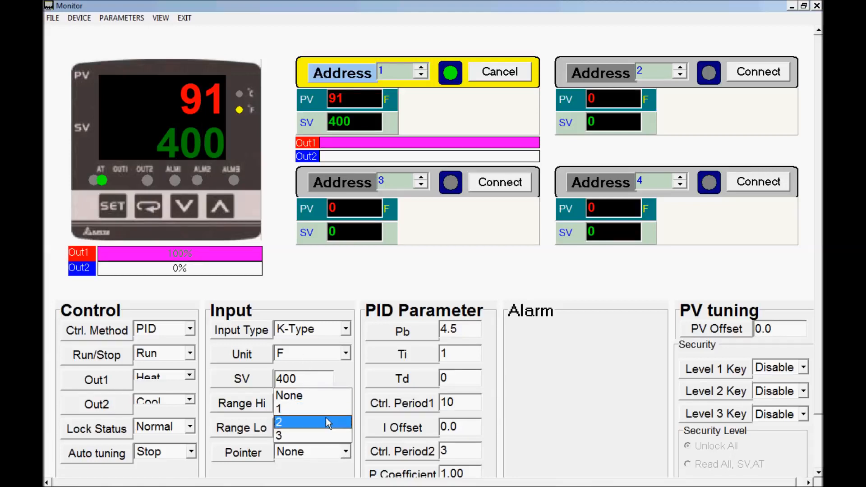
pyautogui.click(325, 418)
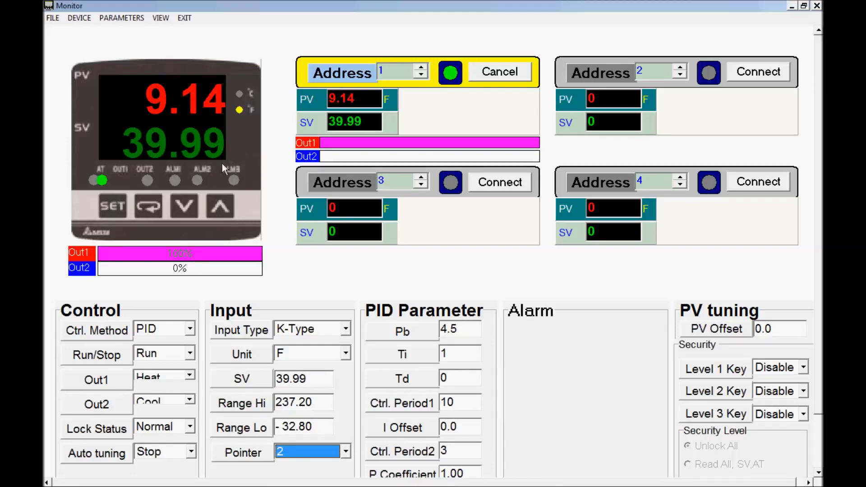
# - Set the input's decimal Pointer back to 1
pyautogui.click(345, 452)
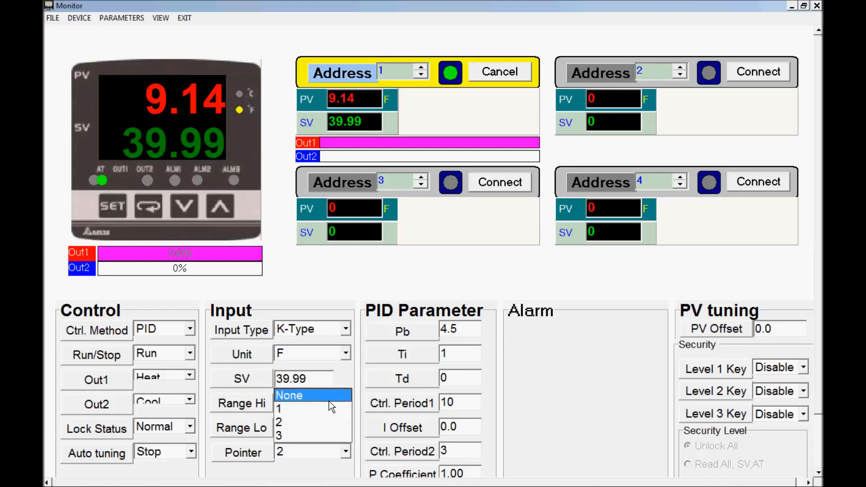
pyautogui.click(332, 408)
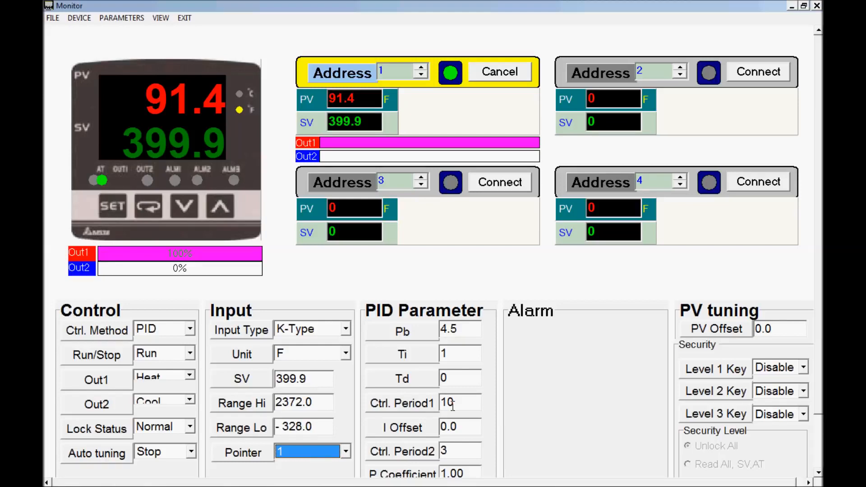
pyautogui.moveTo(453, 405); pyautogui.dragTo(441, 408)
pyautogui.moveTo(445, 447); pyautogui.dragTo(440, 451)
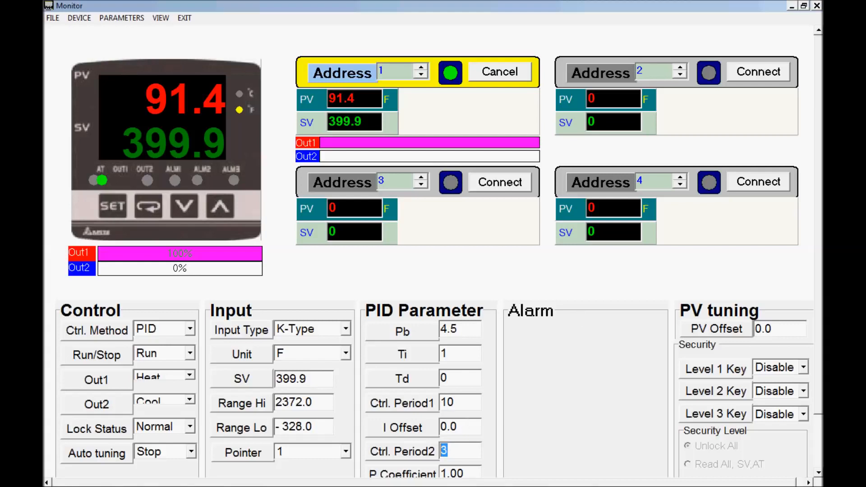
pyautogui.moveTo(272, 480)
pyautogui.click(209, 476)
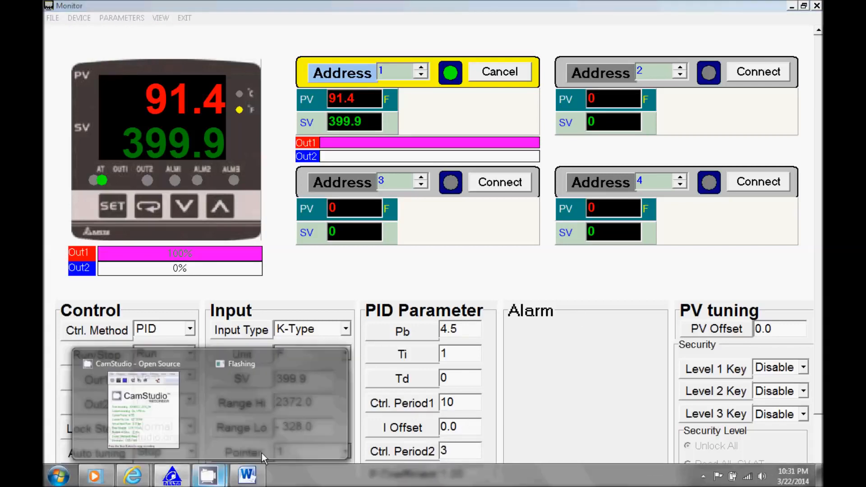
pyautogui.click(175, 401)
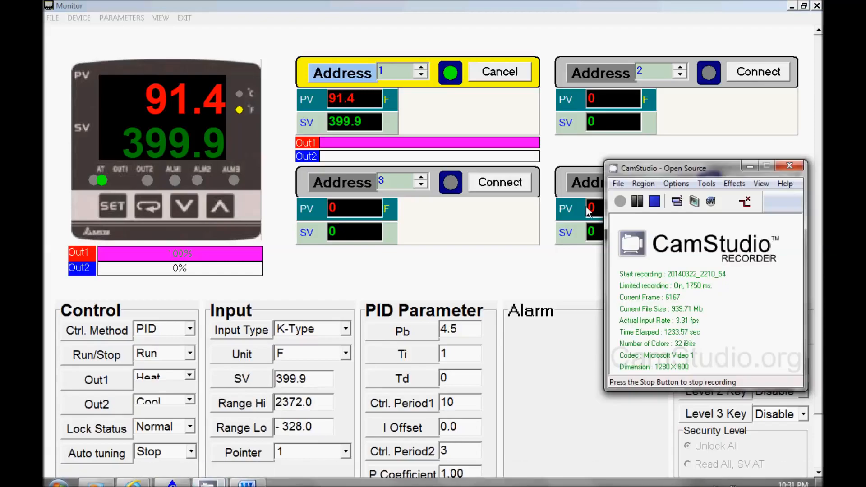